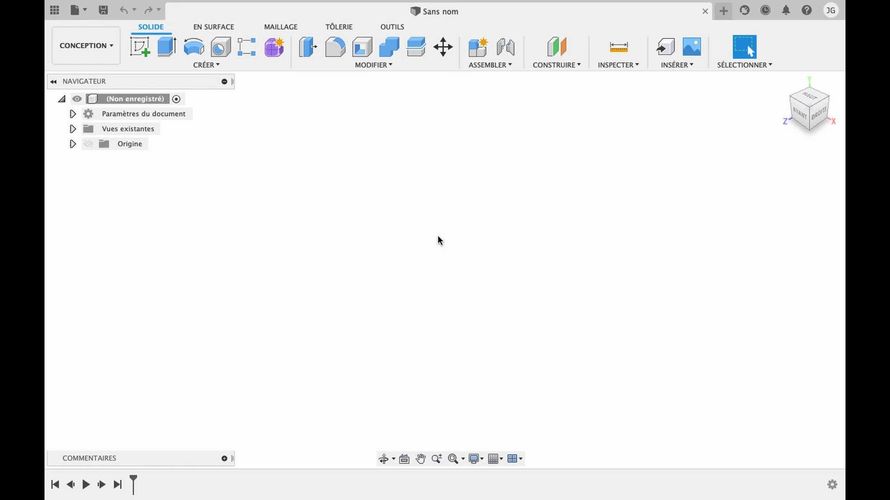
Step: Start a sketch on the vertical YZ plane and draw a 40 mm horizontal base line leftward from the origin
click(143, 44)
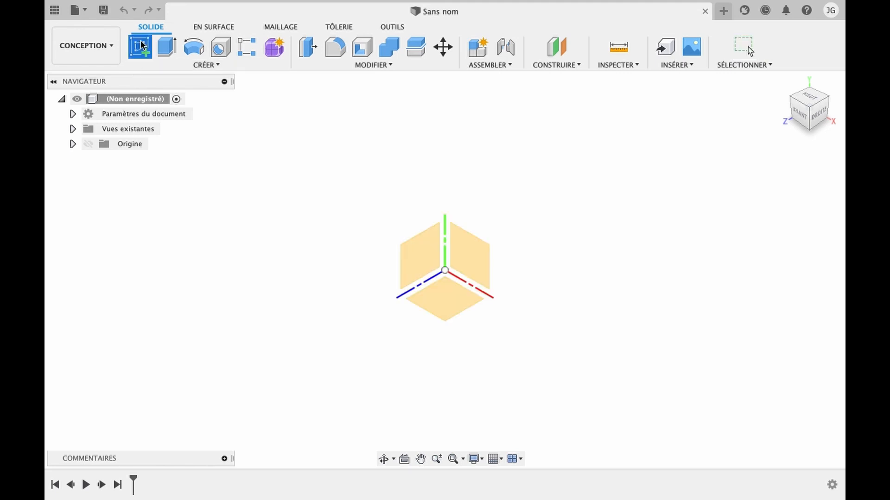
click(426, 260)
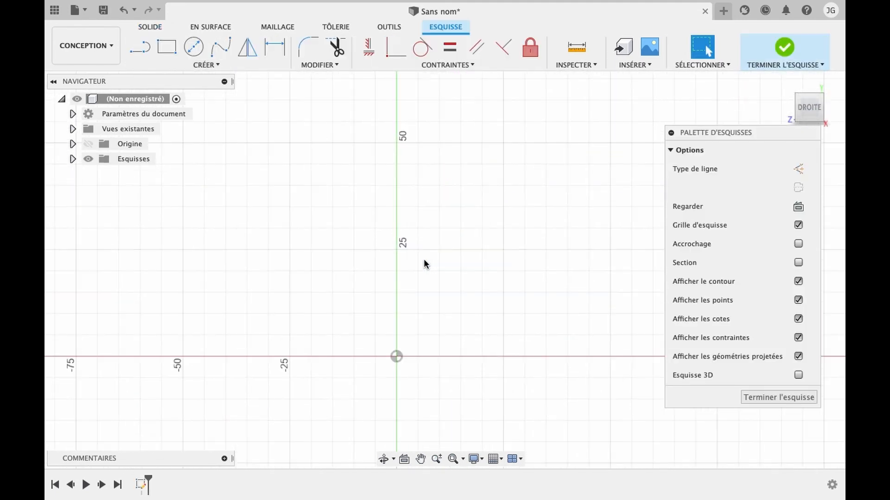
key(l)
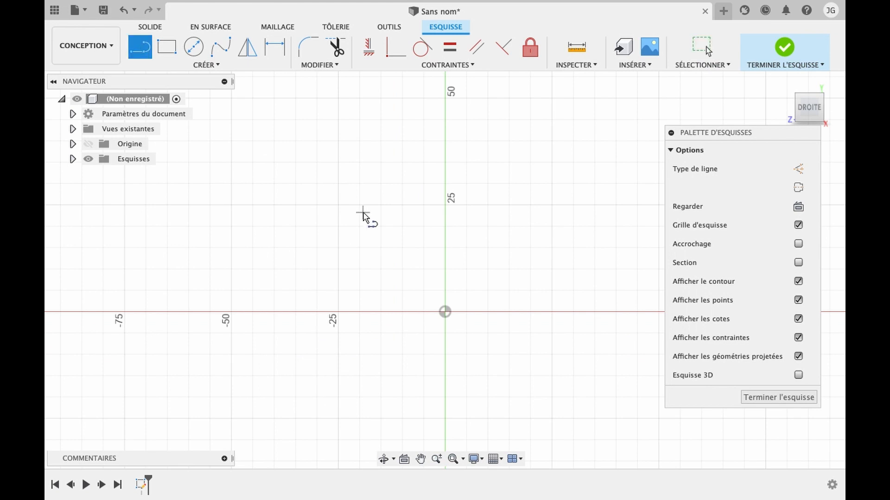
click(444, 313)
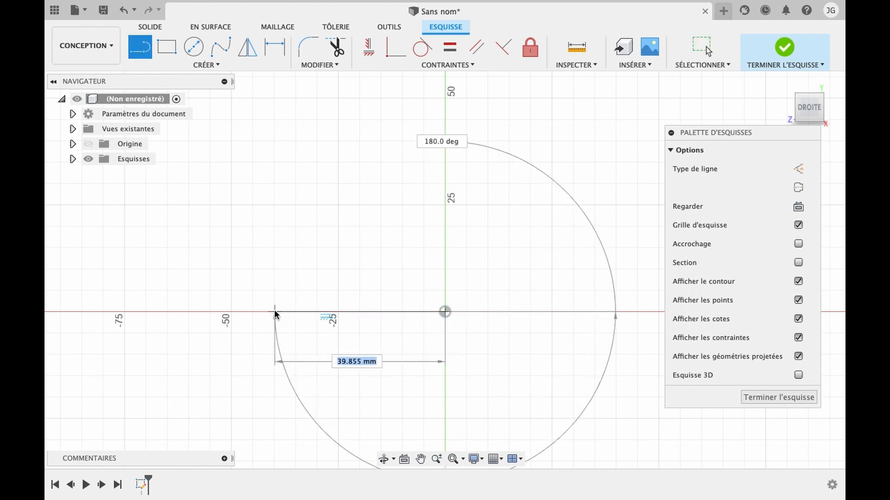
text(40)
key(Return)
key(Escape)
Step: Draw a 4 mm vertical line upward from the outer end of the 40 mm base line
click(147, 46)
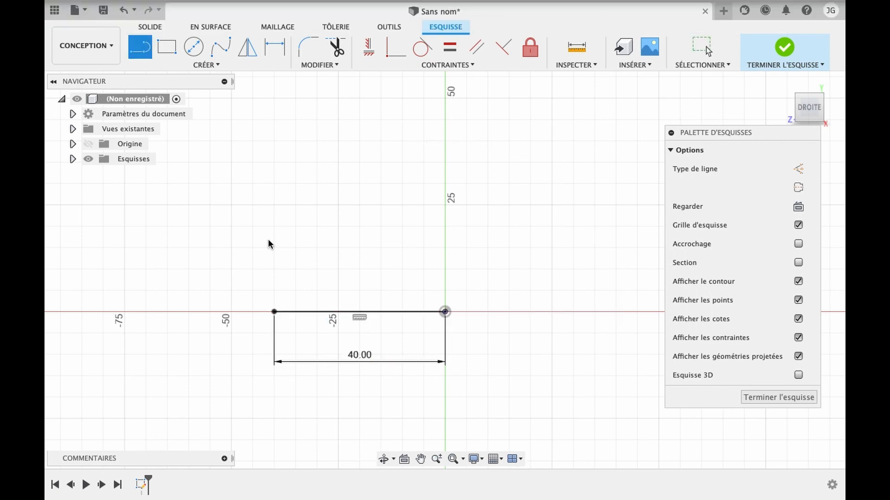
click(273, 311)
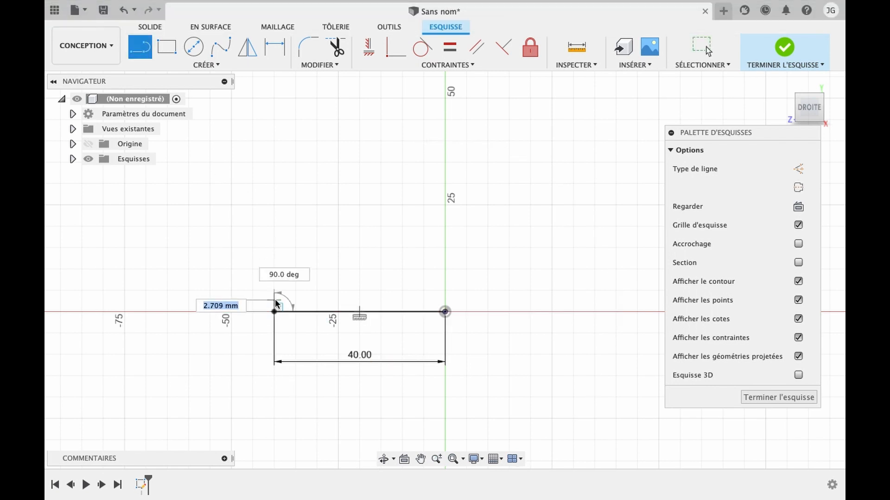
text(40)
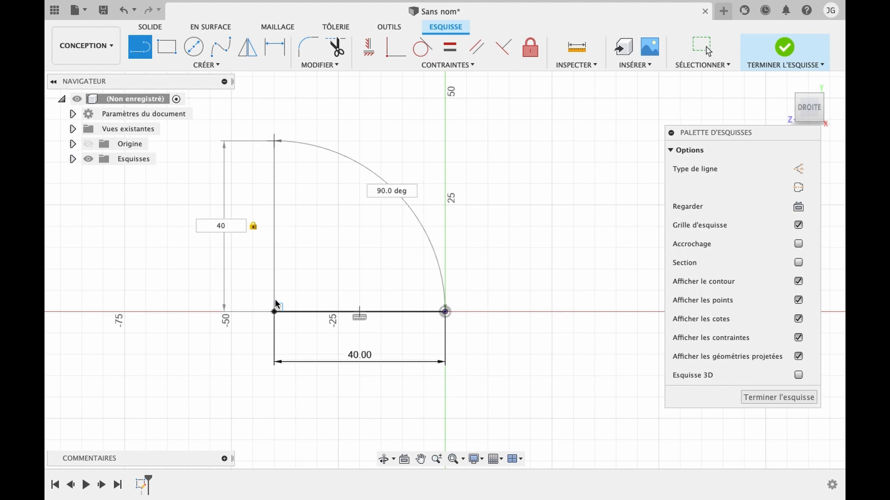
key(BackSpace)
key(Return)
key(Escape)
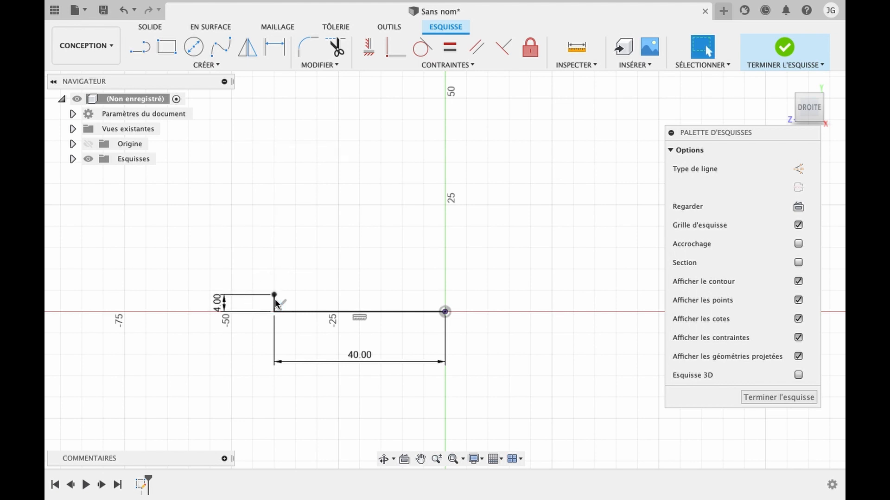
Step: Draw a horizontal line about 10 mm long inward from the upper end of the 4 mm line
scroll(274, 303, up, 2)
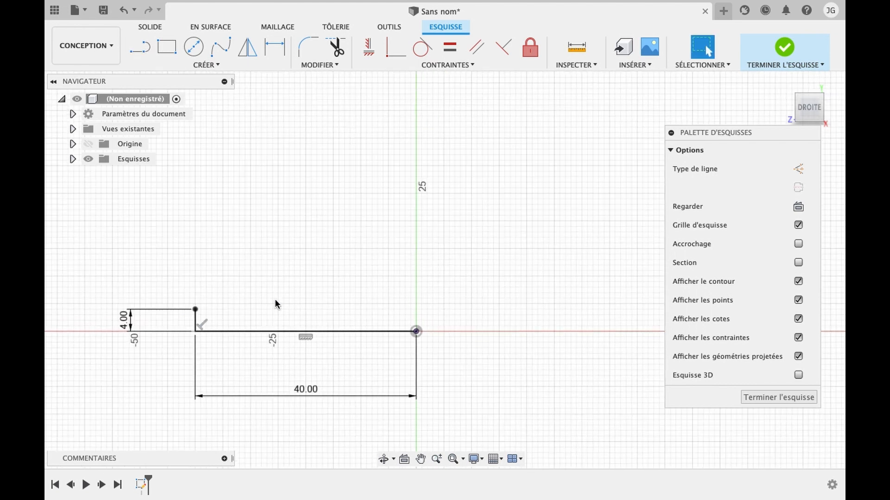
click(141, 56)
click(195, 309)
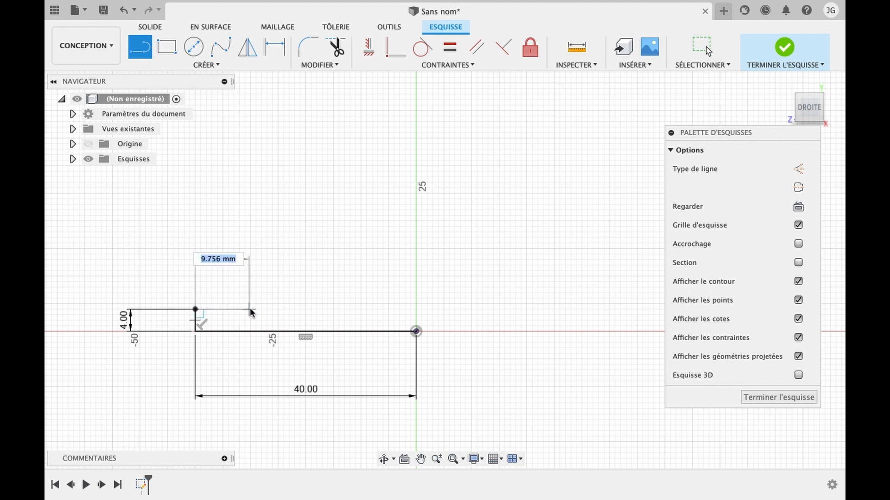
click(249, 309)
key(Escape)
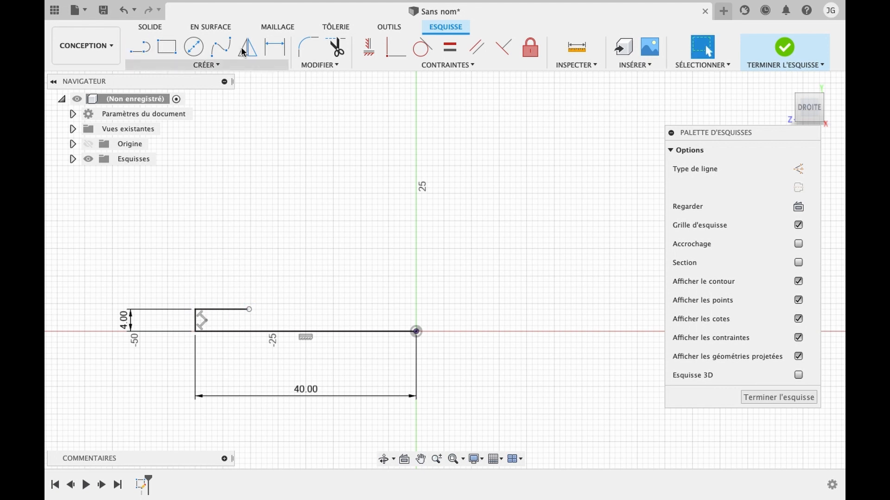
Step: Draw a vertical line about 35 mm long upward from the origin
click(140, 47)
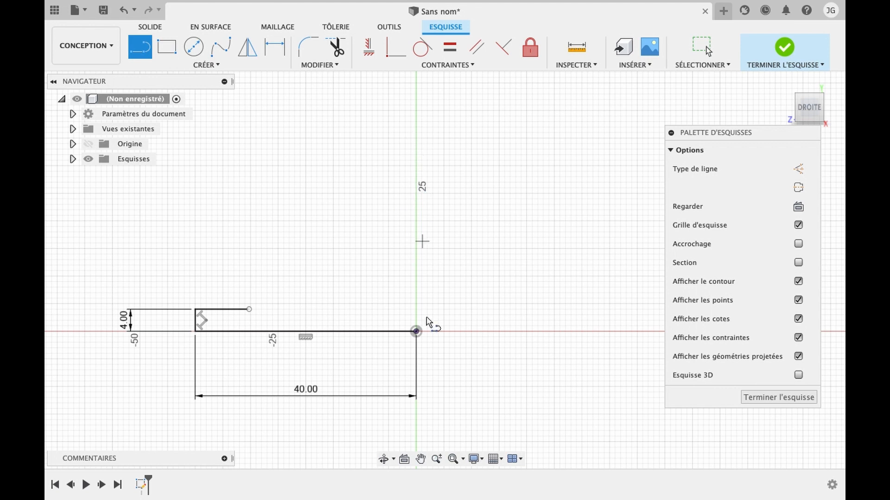
click(416, 331)
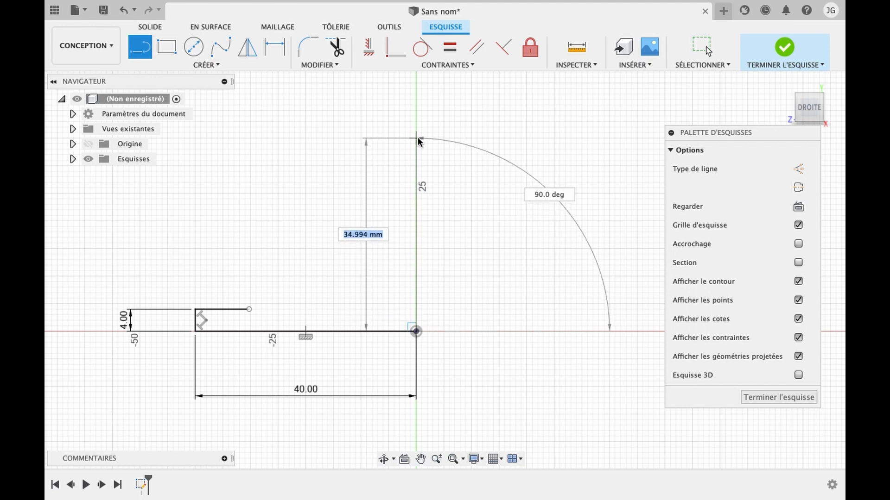
click(417, 138)
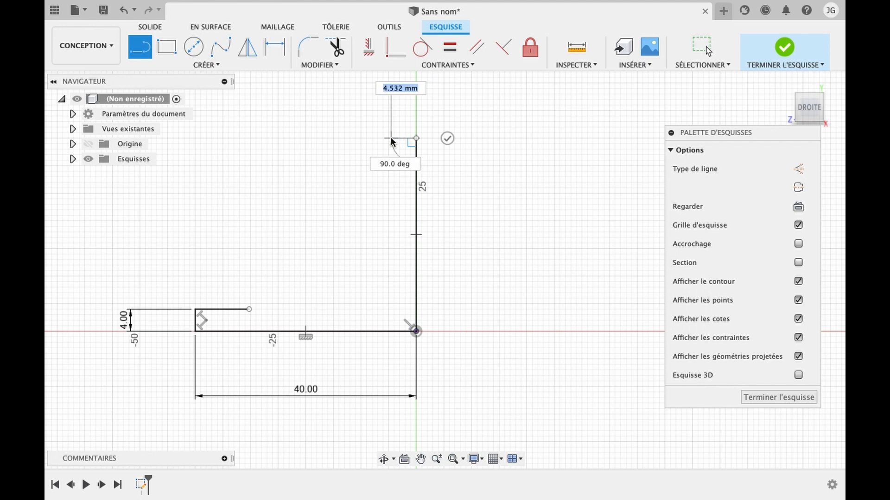
key(Escape)
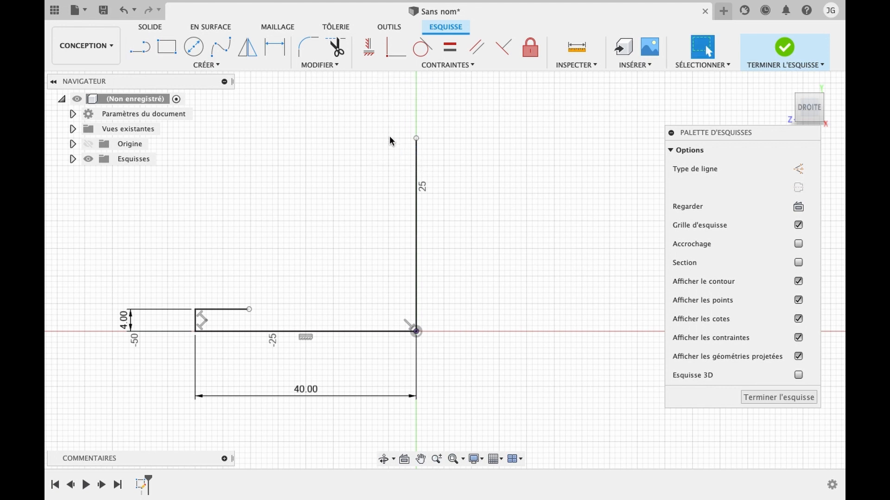
Step: Draw a 5 mm horizontal line from the top of the vertical centre line toward the 4 mm edge's side
click(151, 56)
click(416, 138)
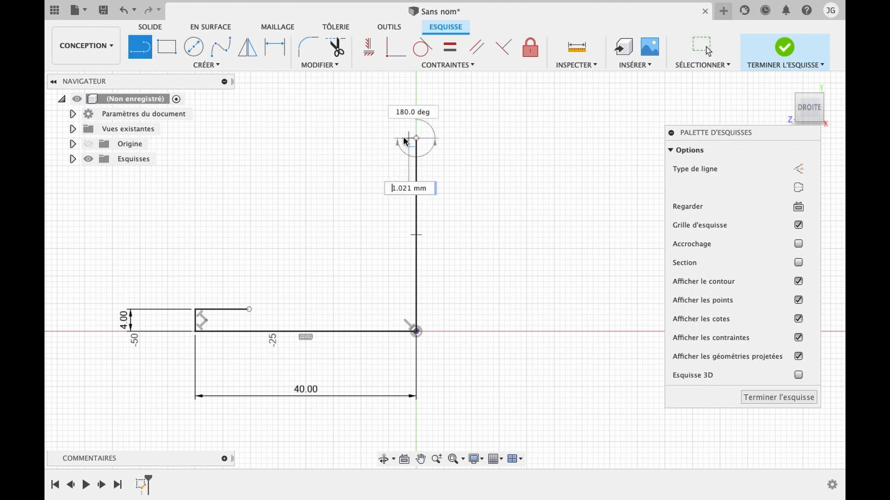
key(BackSpace)
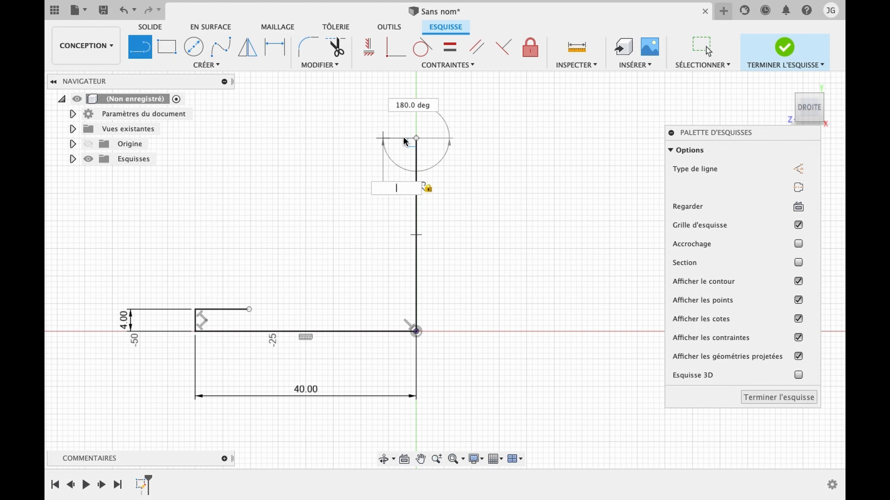
text(5)
key(Return)
key(Escape)
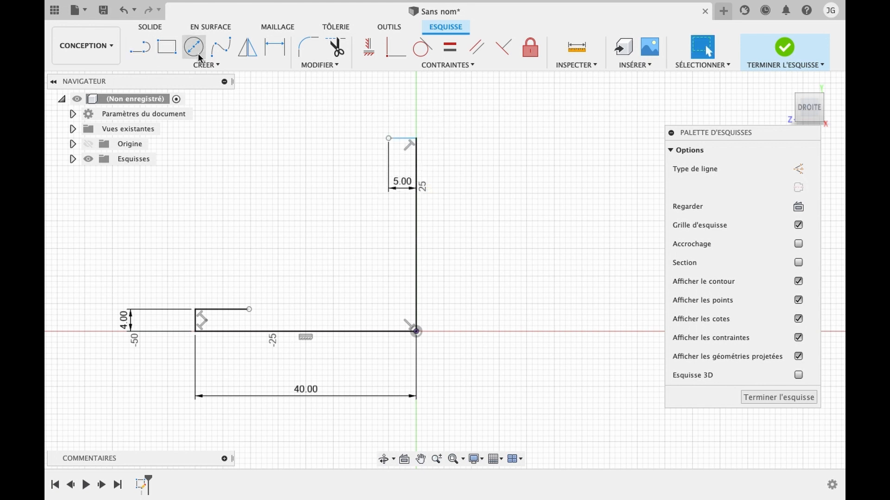
Step: Join the open ends of the short ledge line and the 5 mm top line with an outward-bulging three-point arc
click(206, 64)
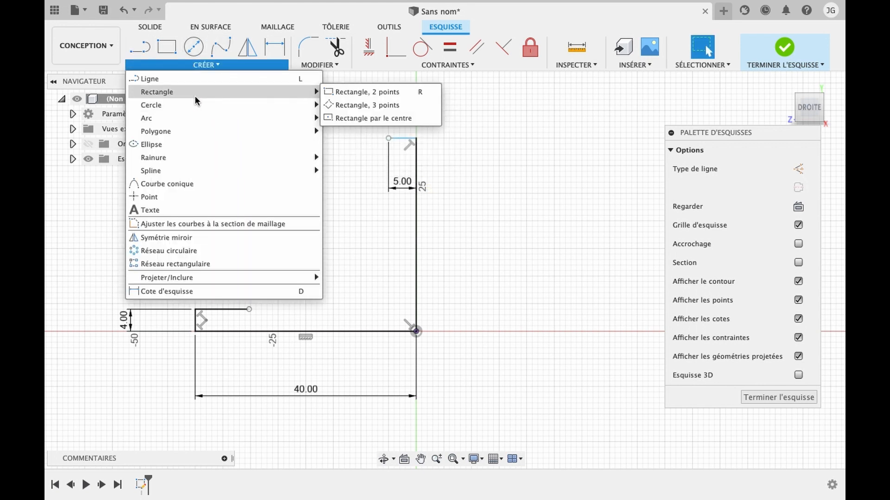
mouse_move(193, 117)
click(359, 118)
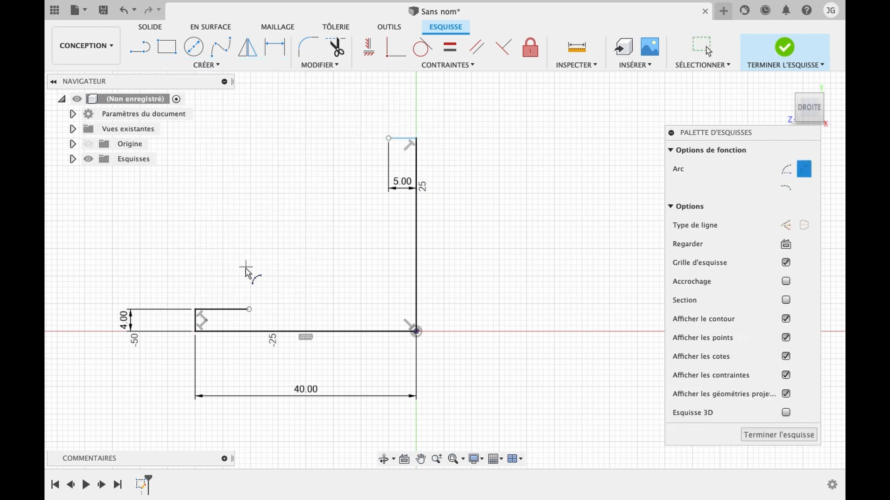
click(249, 309)
click(388, 138)
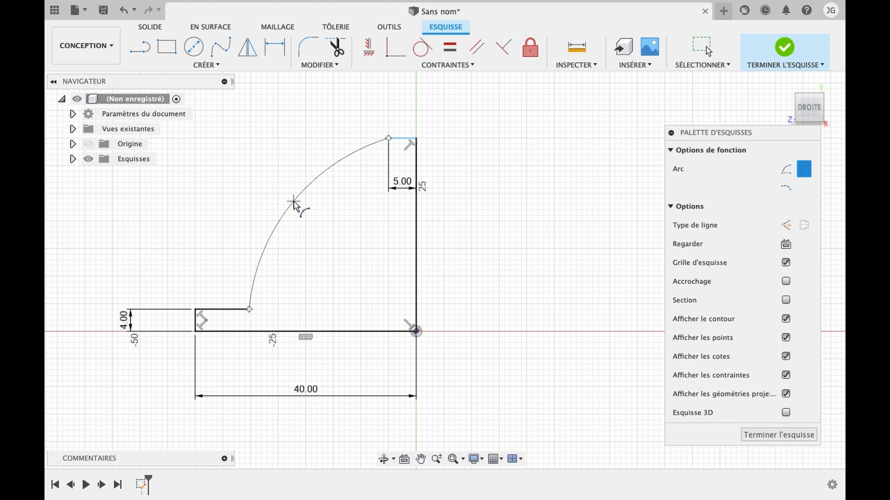
click(293, 201)
key(Escape)
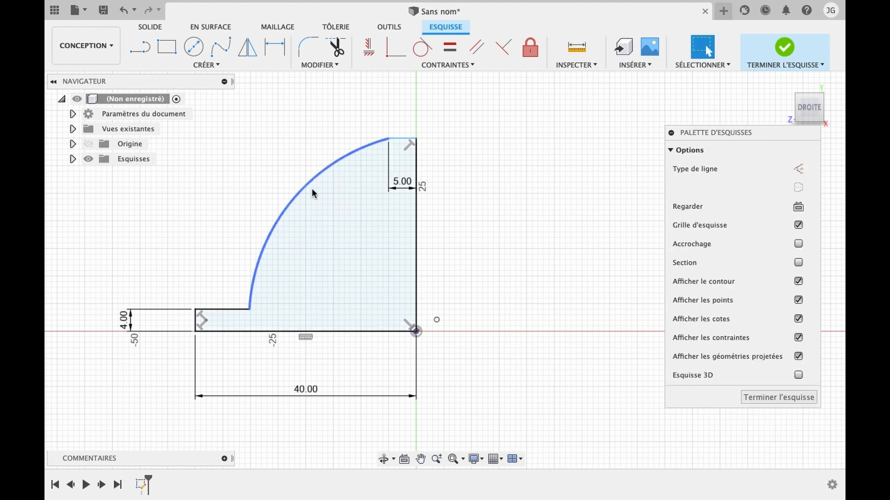
Step: Convert the vertical centre line to a construction line, mirror the half profile's five curves across it and finish the sketch
click(417, 235)
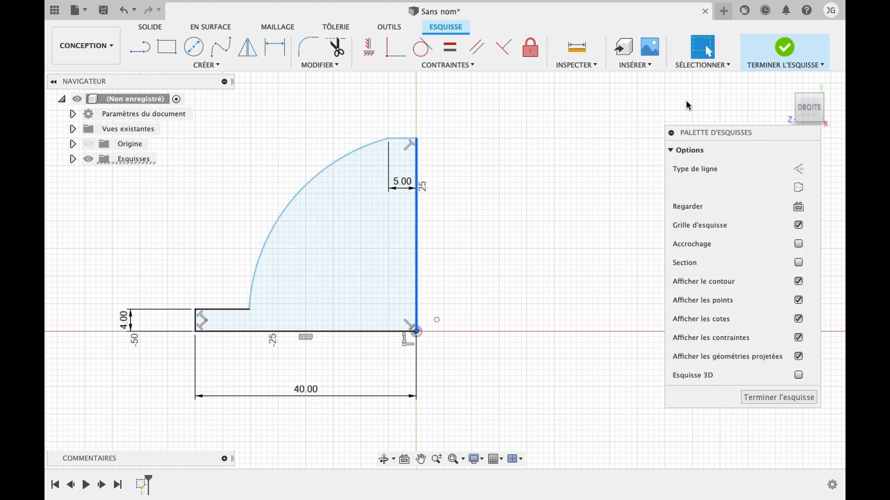
click(797, 169)
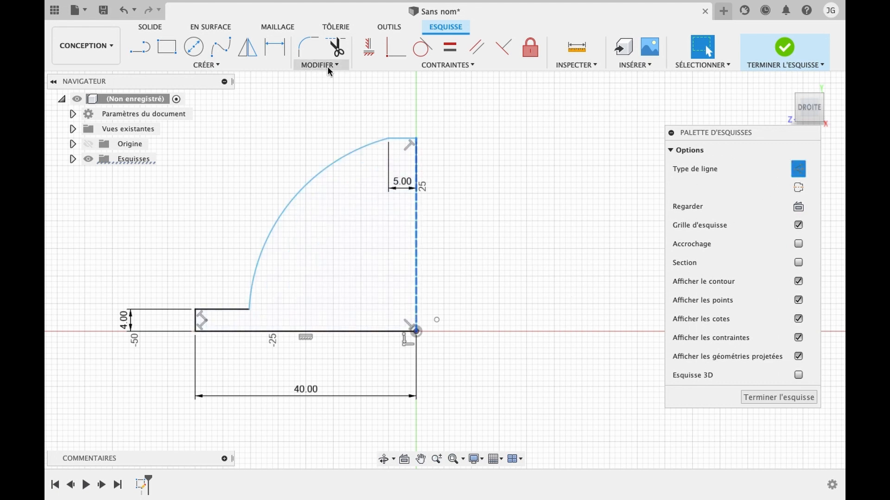
click(251, 52)
click(400, 138)
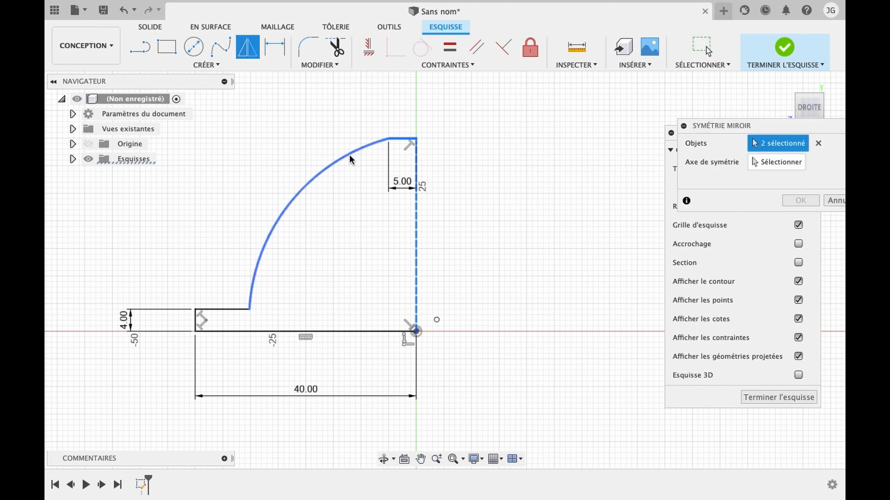
click(349, 154)
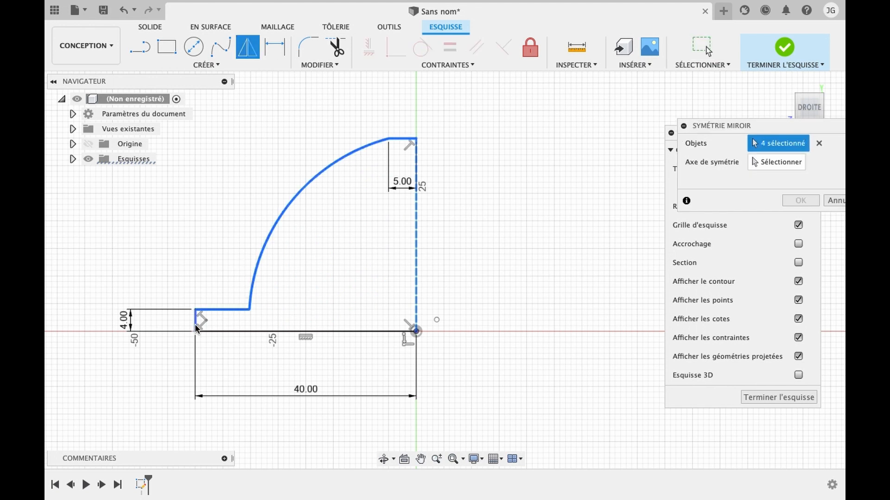
click(267, 331)
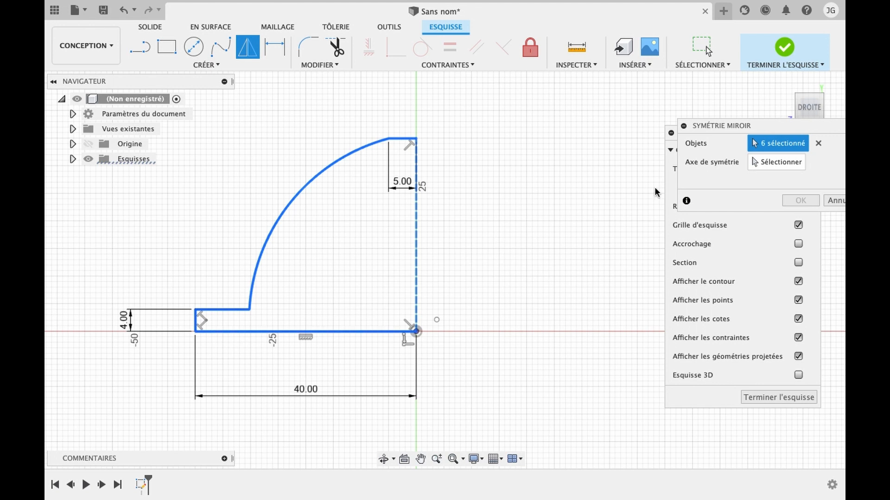
click(776, 162)
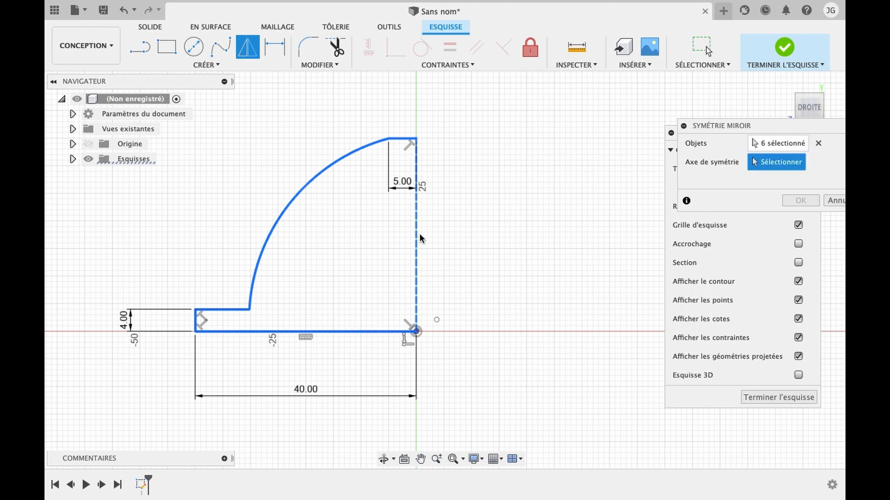
click(756, 145)
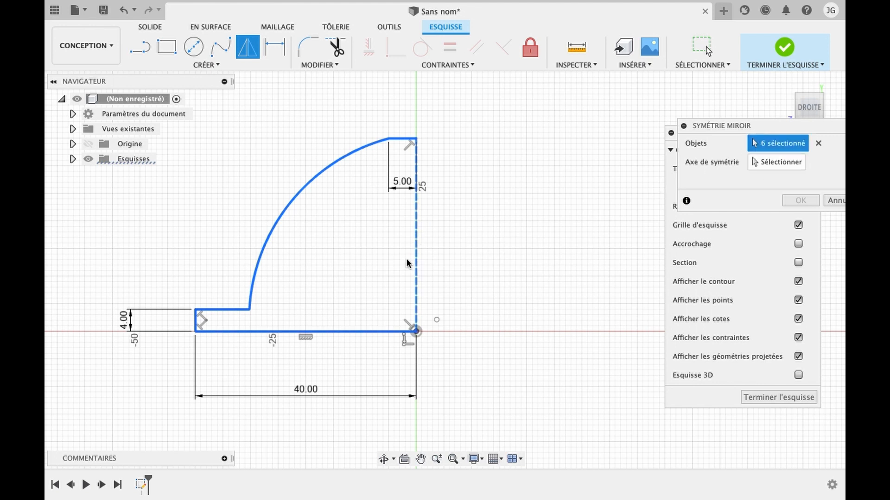
click(417, 256)
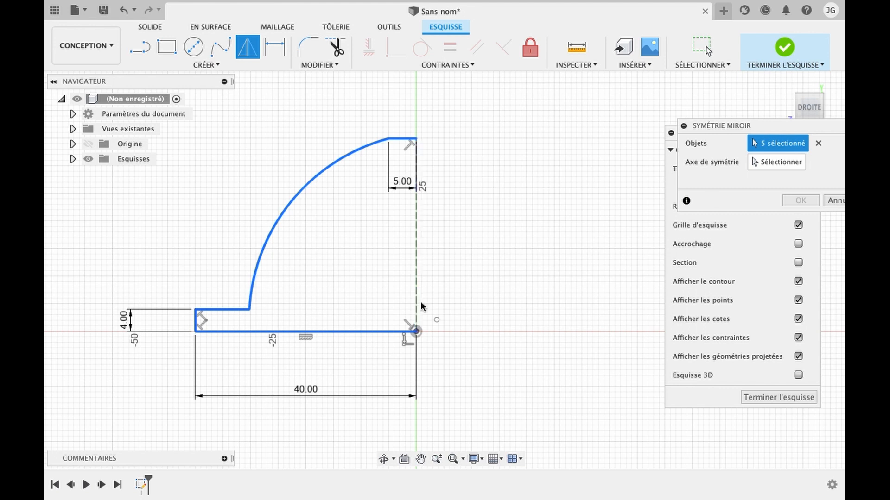
click(776, 162)
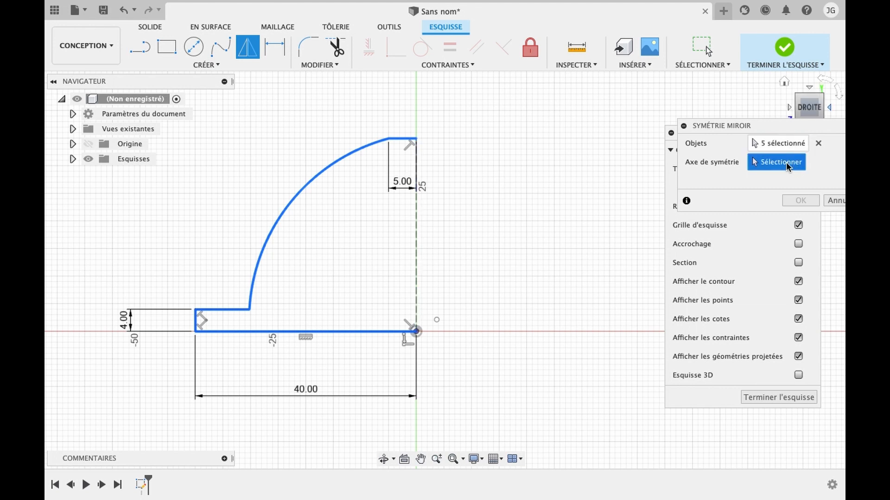
click(414, 211)
click(788, 398)
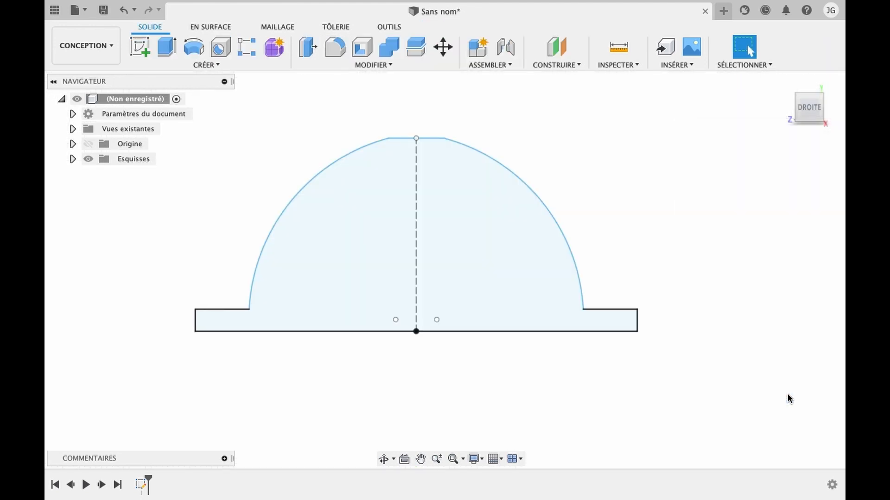
Step: Extrude the domed, flanged profile 80 mm to one side as a new body
click(415, 271)
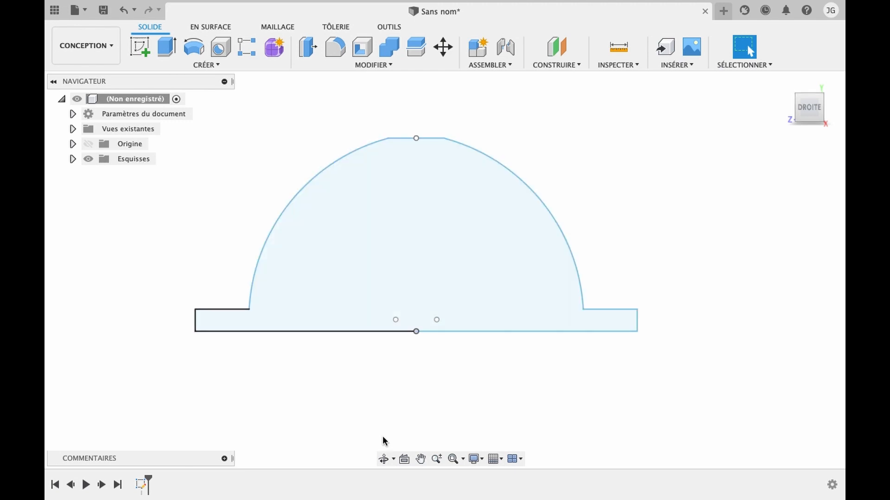
click(383, 459)
drag(542, 282, 470, 299)
key(Escape)
click(434, 263)
key(e)
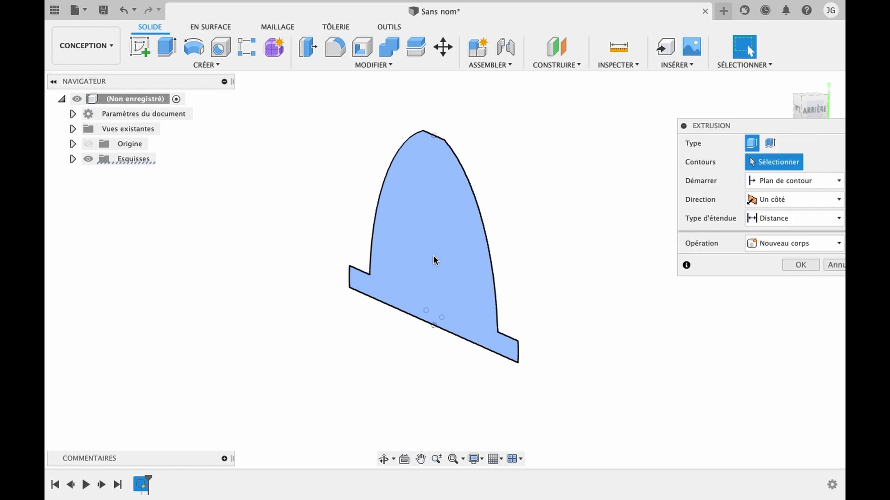
drag(373, 239, 81, 304)
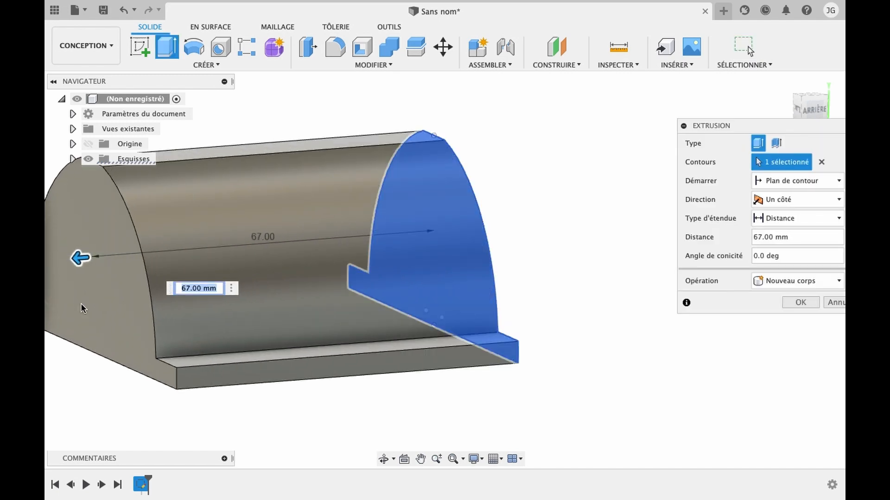
text(80)
key(Return)
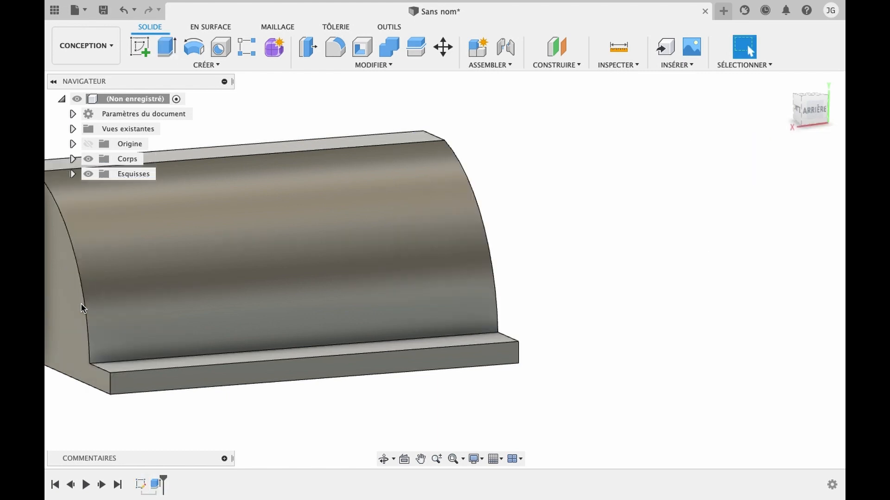
Step: Fillet the six curved and top edges at both ends of the dome with a 20 mm radius
scroll(440, 408, down, 5)
shift+middle_drag(440, 408, 398, 366)
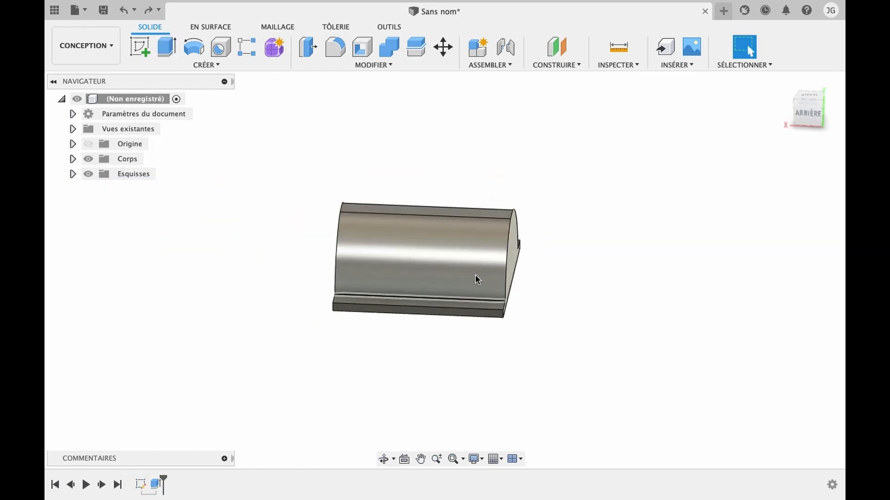
click(334, 47)
click(338, 214)
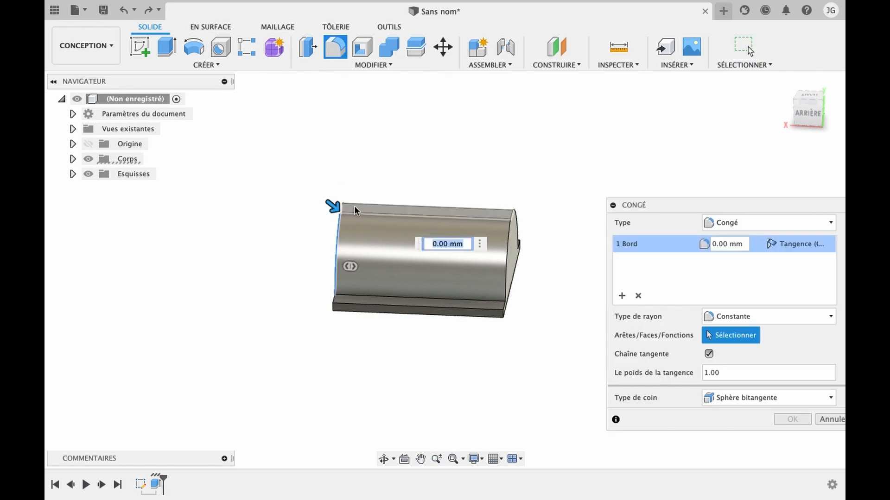
click(514, 221)
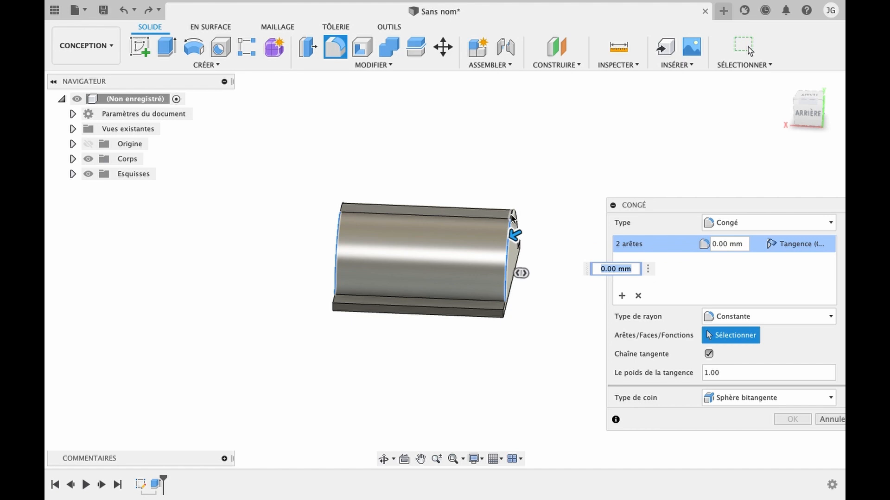
click(511, 215)
click(518, 226)
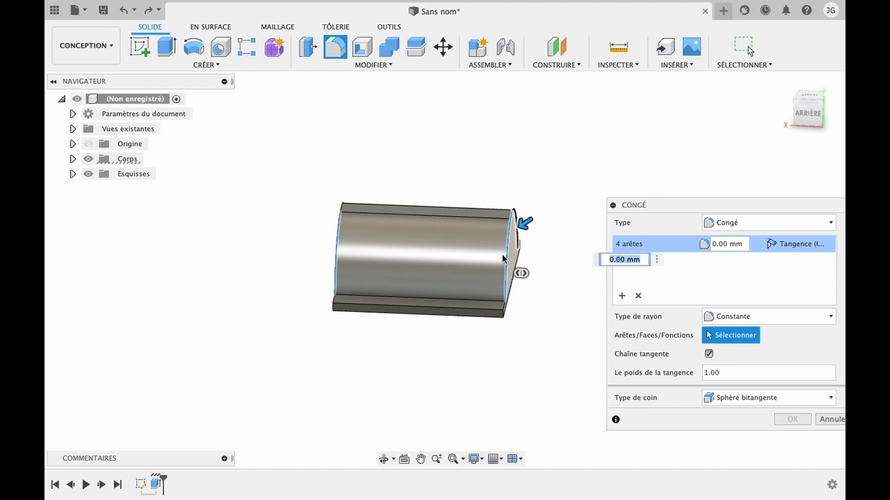
click(384, 459)
drag(397, 232, 401, 309)
key(Escape)
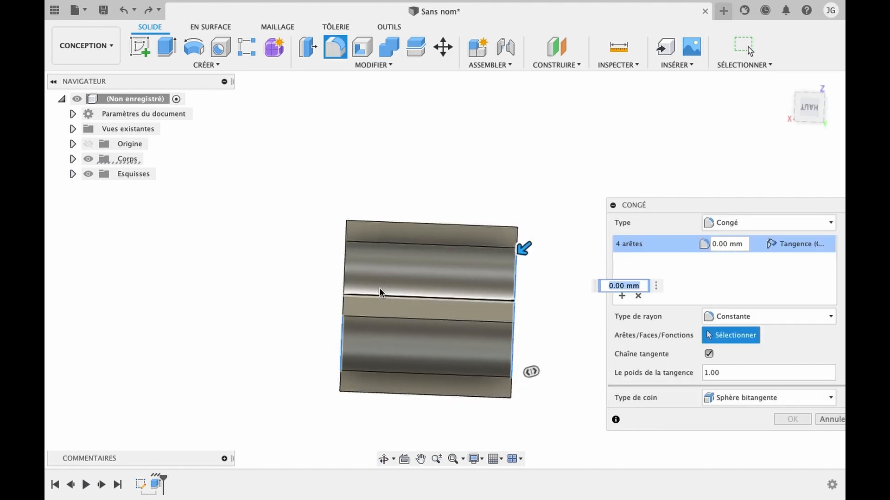
click(342, 265)
click(343, 304)
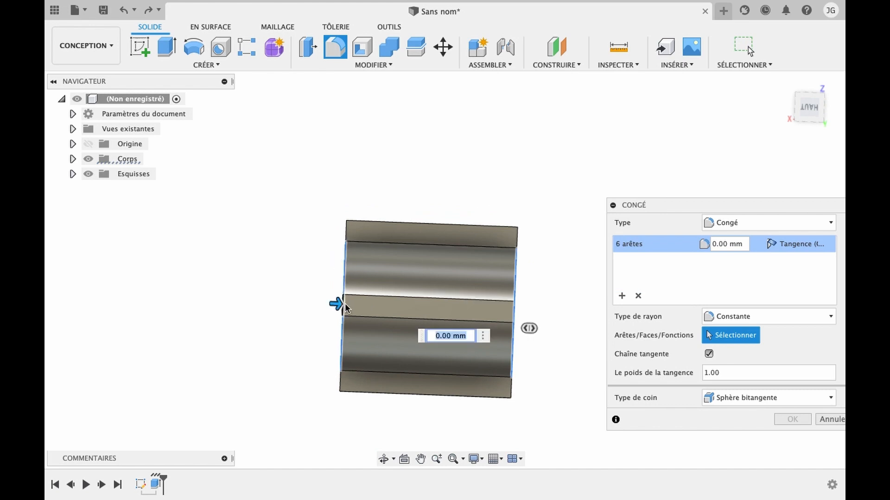
mouse_move(344, 306)
mouse_down()
mouse_move(336, 302)
mouse_move(351, 304)
mouse_up()
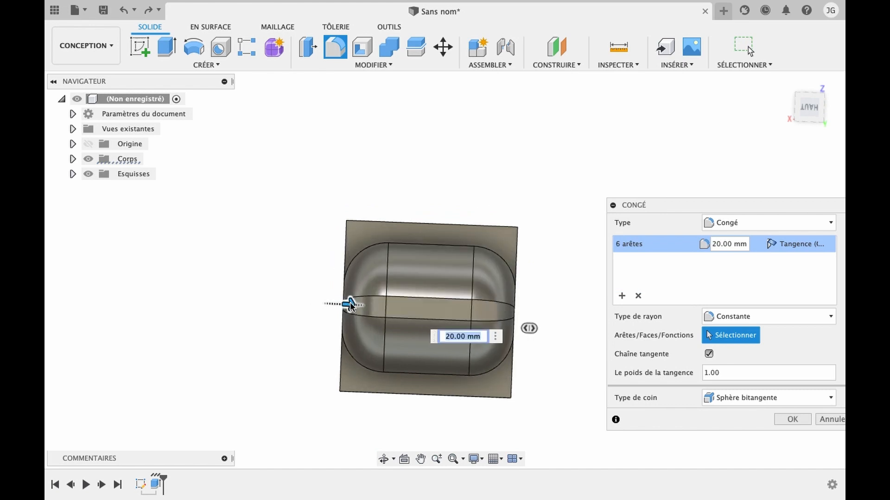
key(Return)
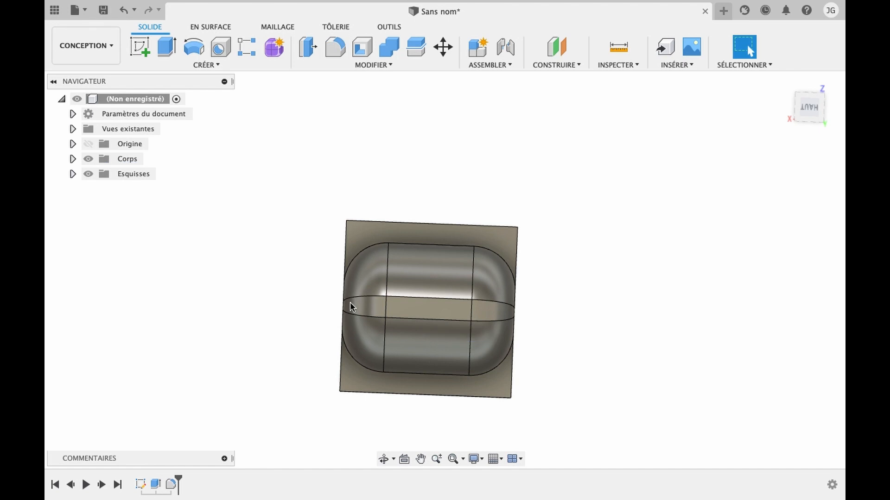
Step: Shell the body with a 2 mm inside wall thickness, removing the flat underside face of the base
click(392, 460)
drag(449, 343, 474, 302)
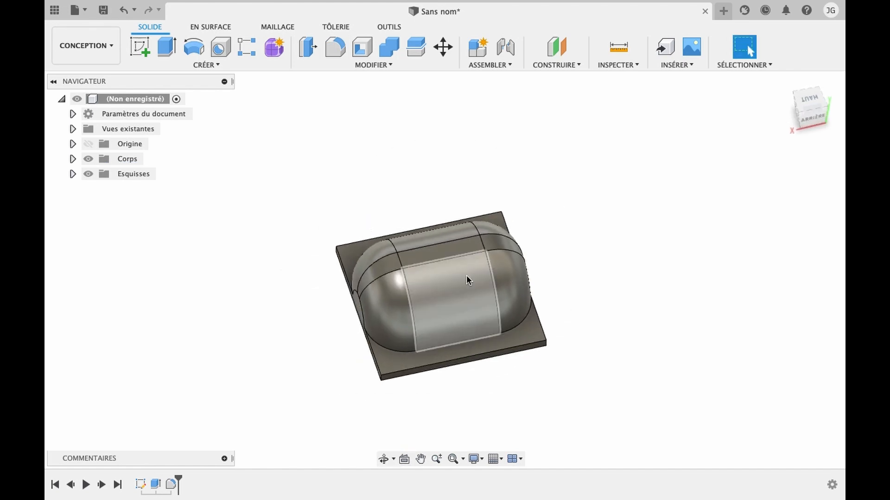
click(384, 458)
drag(397, 365, 488, 248)
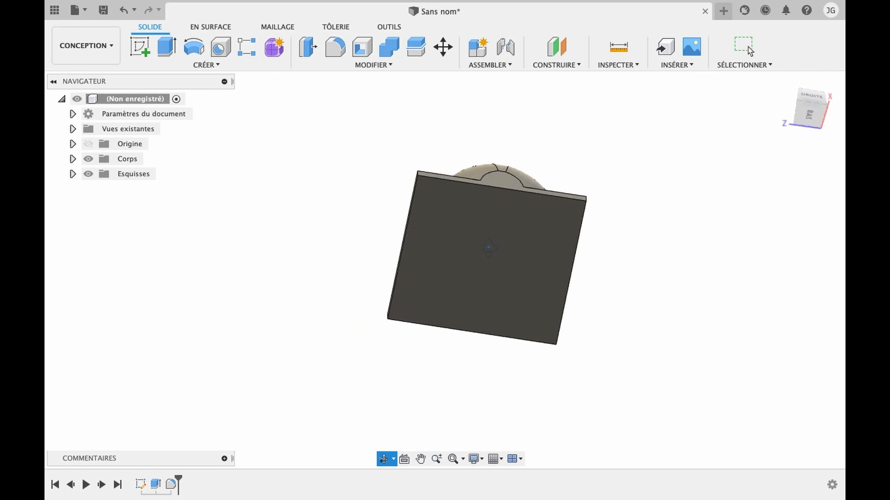
click(747, 46)
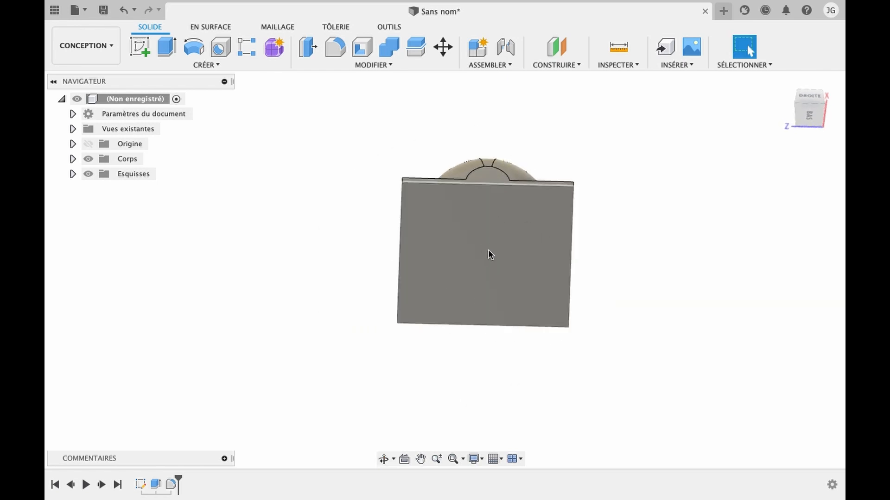
click(362, 48)
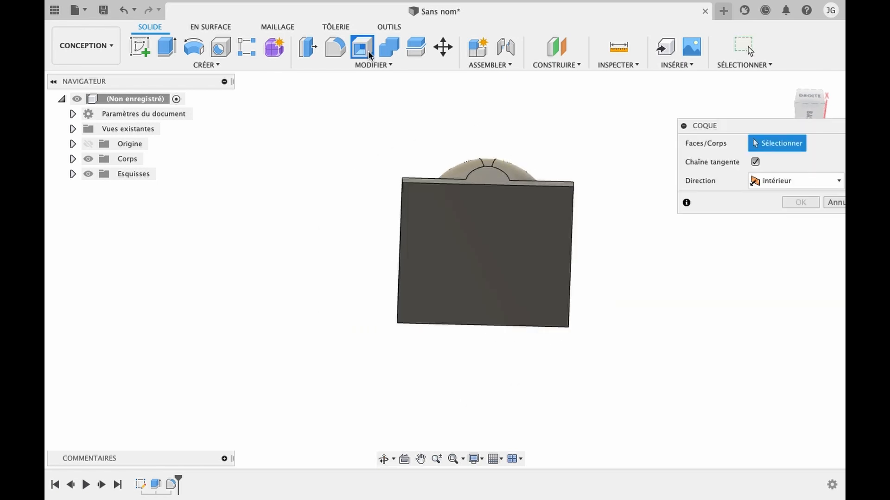
click(471, 216)
text(2)
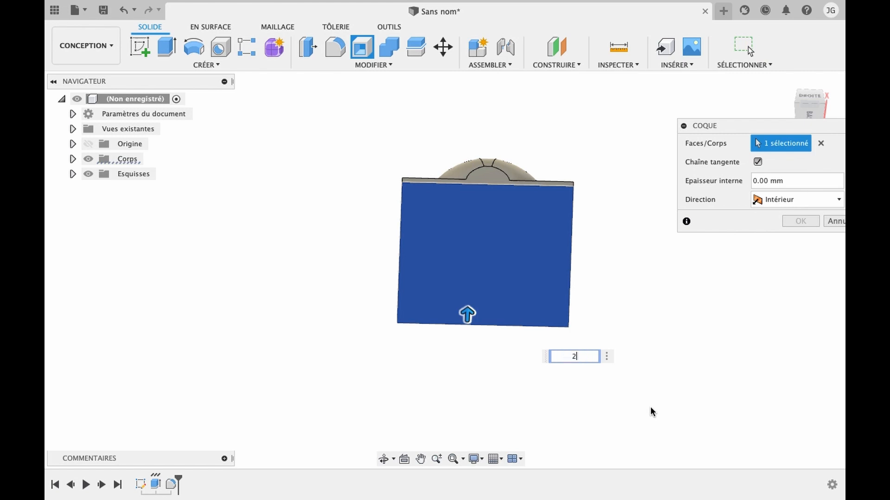
click(384, 459)
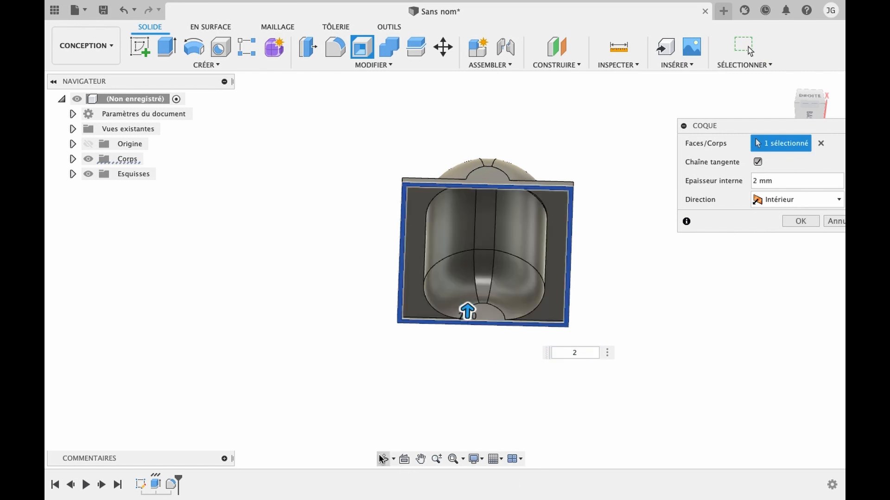
drag(517, 220, 534, 245)
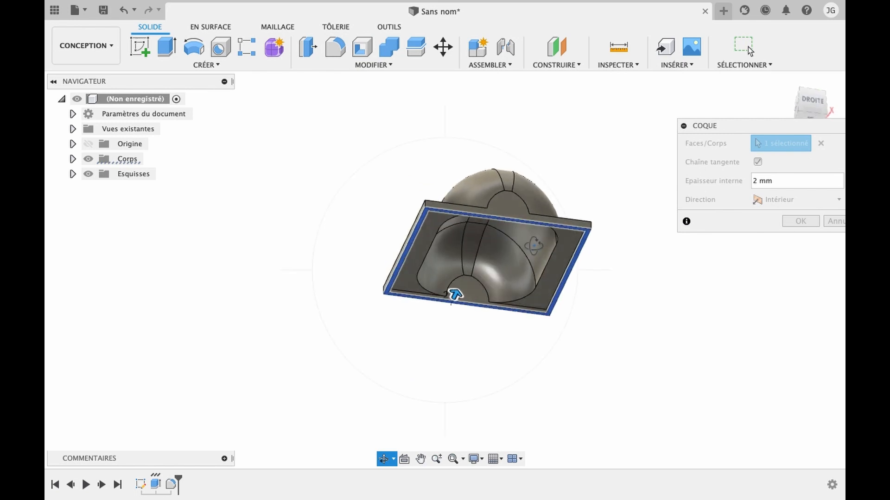
key(Escape)
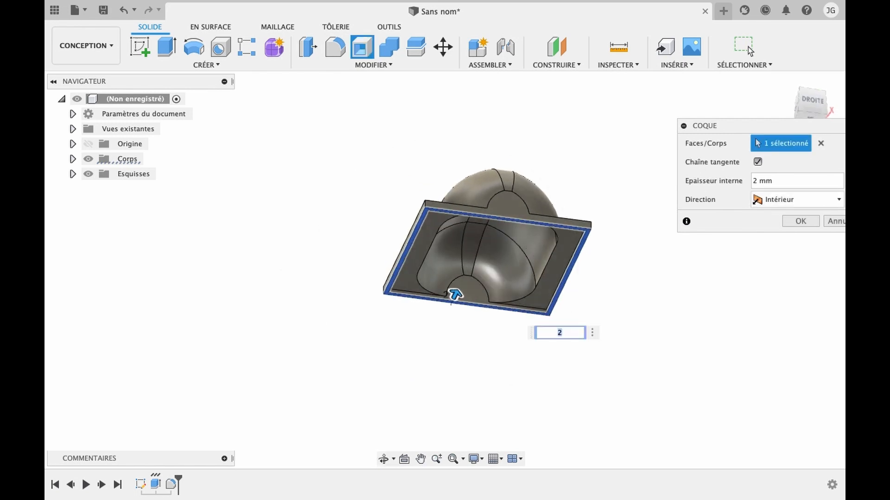
key(Return)
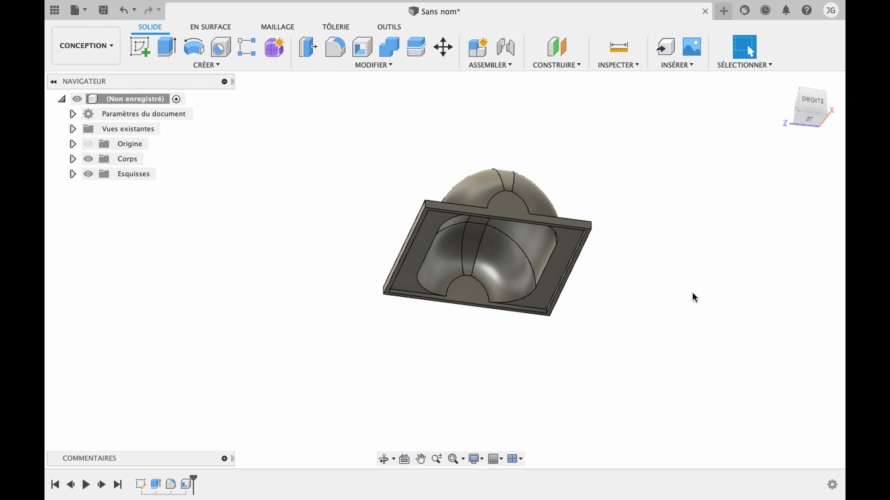
Step: Extrude the two recessed flange faces on the underside by 2 mm, joined to the body, to fill the recess
drag(420, 383, 484, 244)
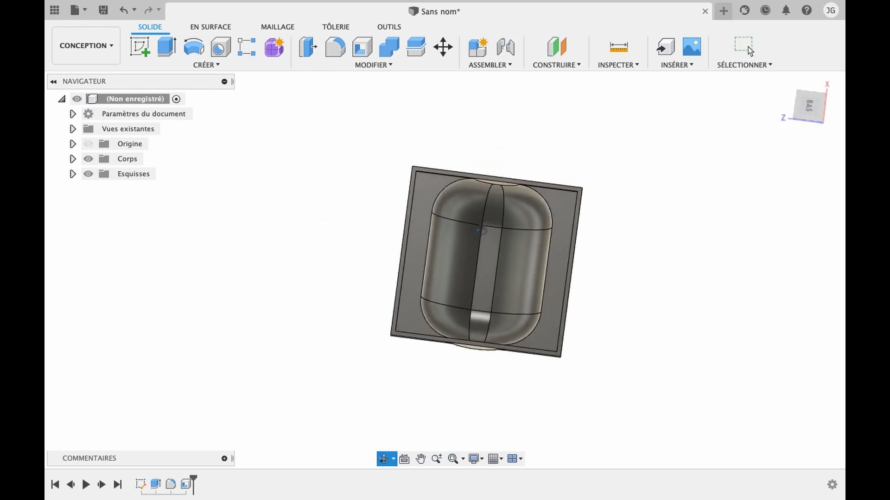
click(748, 46)
scroll(424, 353, up, 5)
scroll(423, 353, down, 5)
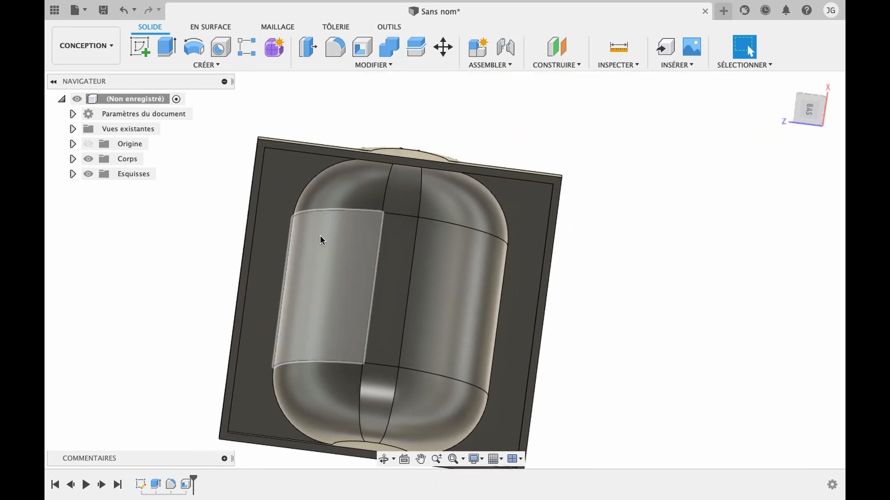
key(e)
click(282, 204)
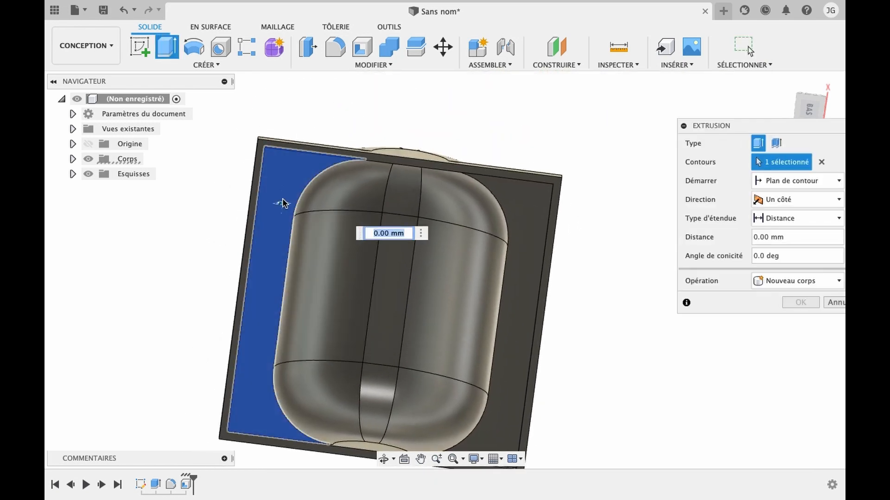
click(524, 206)
click(385, 459)
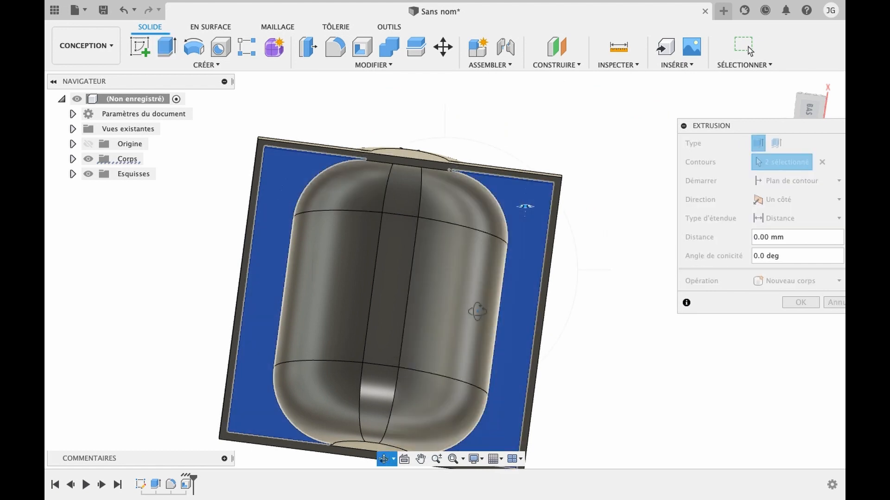
drag(470, 307, 507, 244)
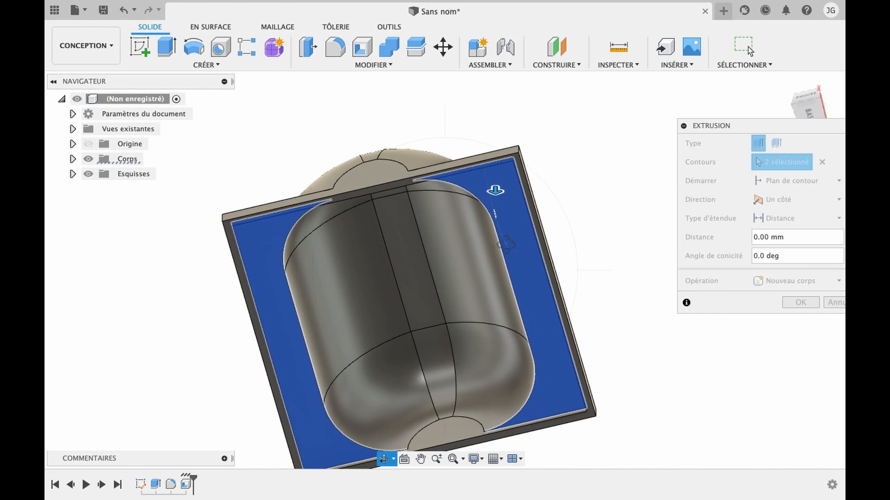
key(Escape)
drag(496, 192, 496, 202)
text(2)
key(Return)
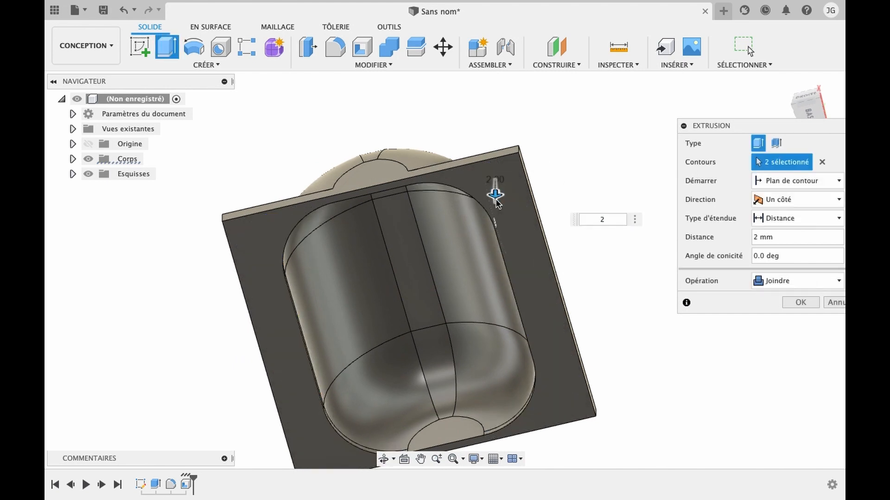
key(Return)
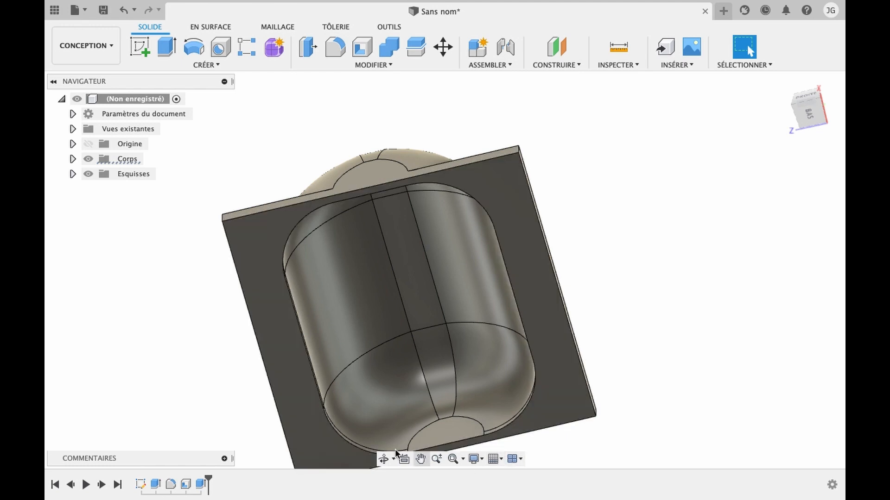
Step: Start a new sketch on a horizontal plane parallel to the base, seen from above the dome
scroll(443, 360, down, 2)
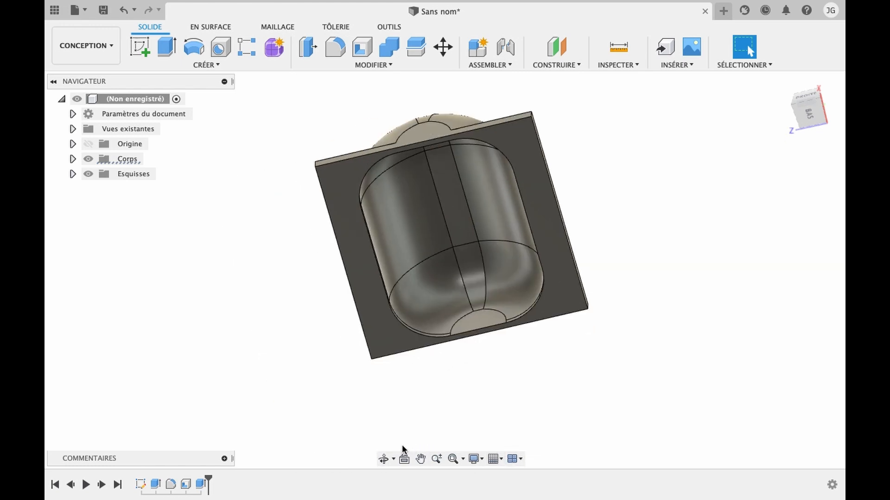
shift+middle_drag(441, 280, 493, 347)
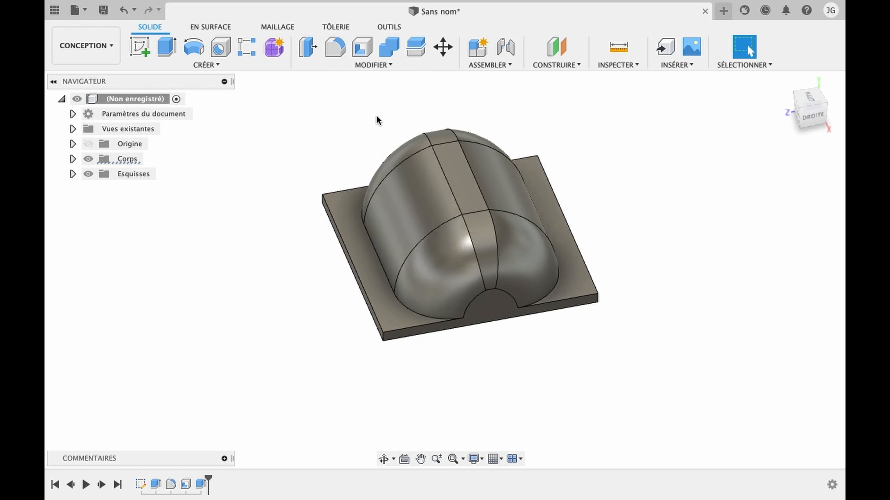
click(140, 47)
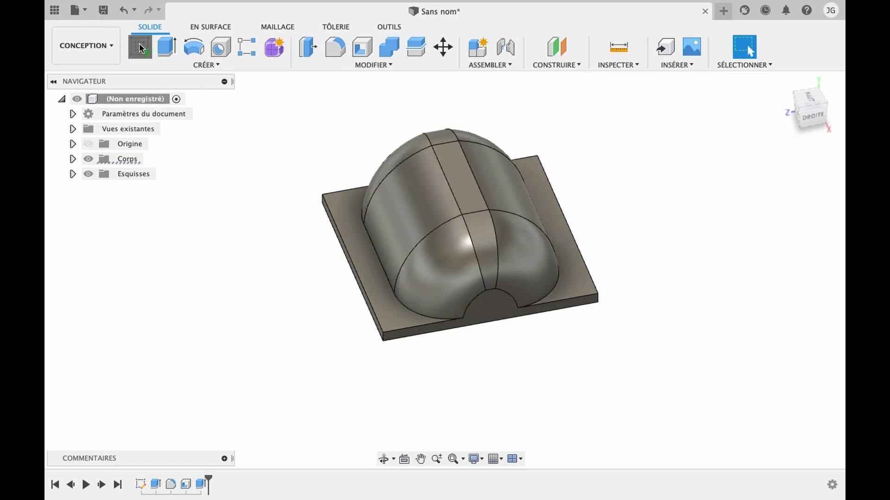
click(387, 212)
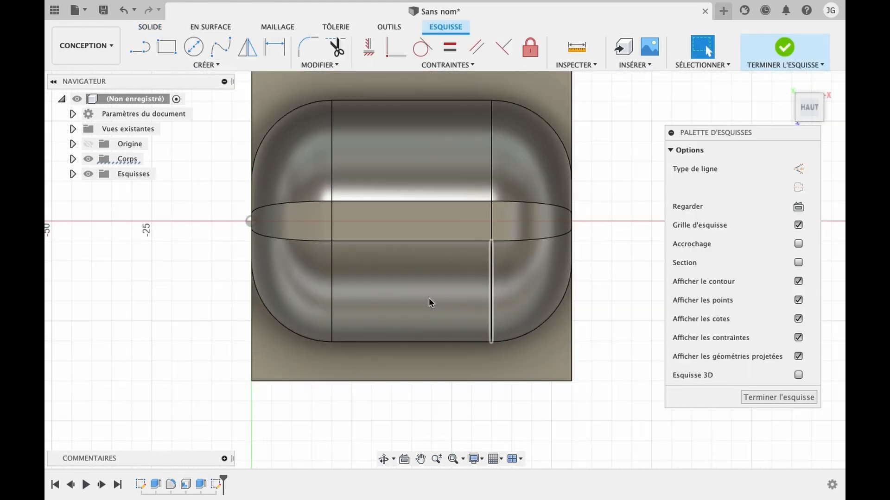
Step: Draw a 10 mm diameter circle near the dome's lower-left rounded corner in the top view
click(193, 47)
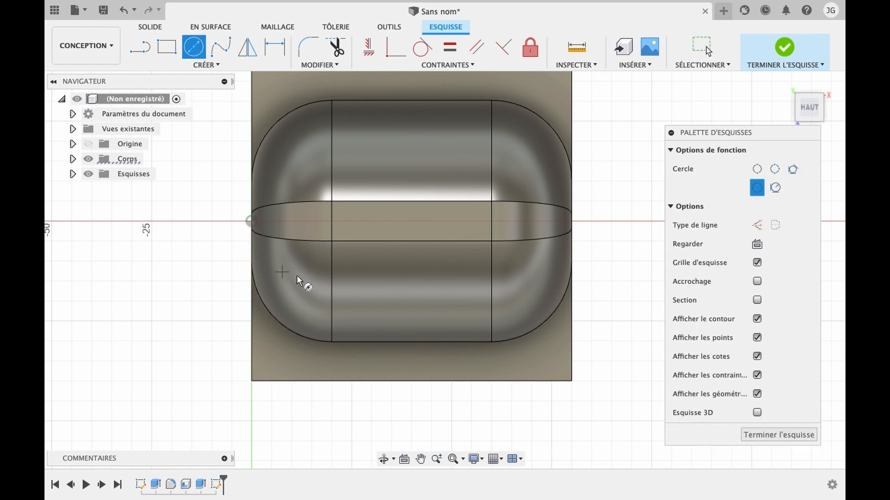
click(312, 279)
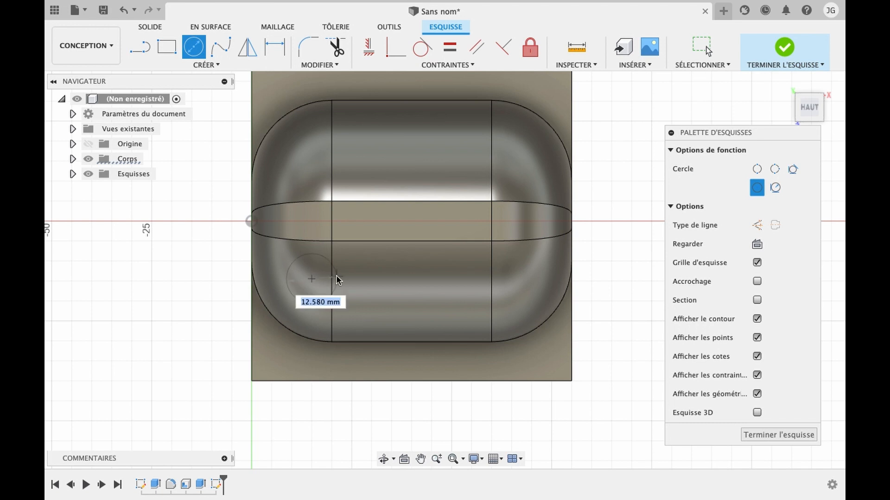
text(10)
key(Tab)
key(Return)
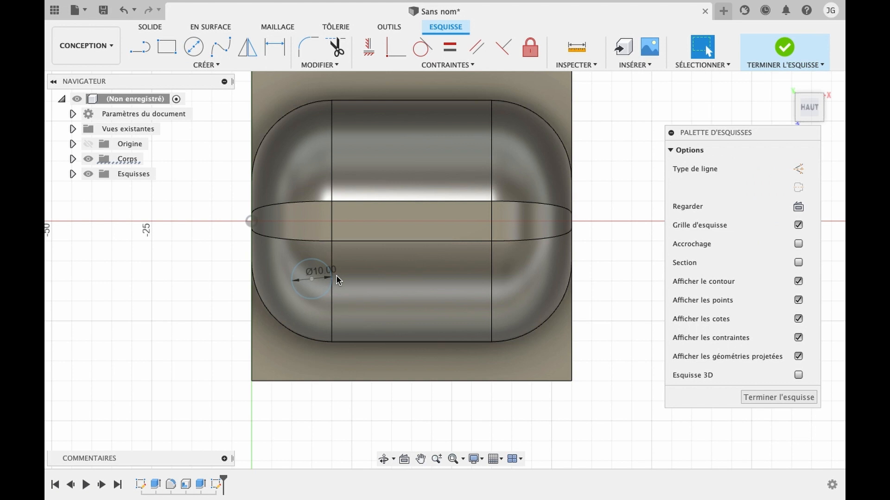
Step: Pattern the 10 mm circle horizontally with a rectangular pattern of 3 instances over a 55 mm extent
click(321, 293)
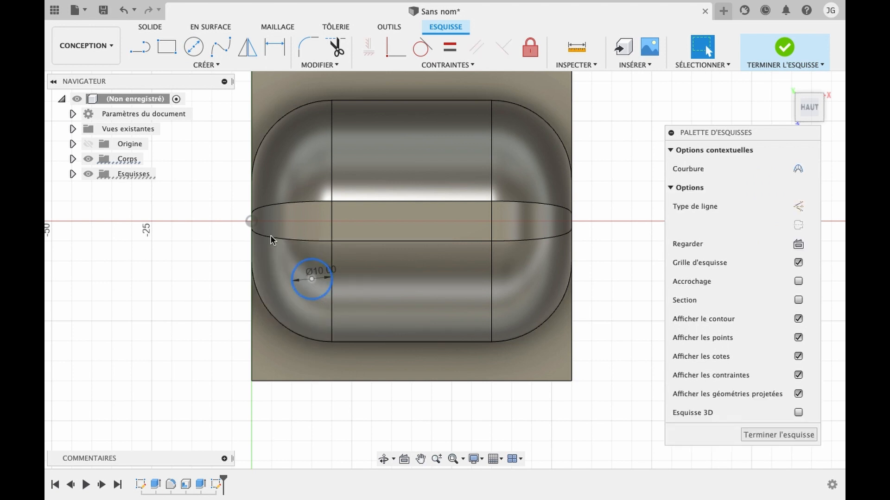
click(212, 65)
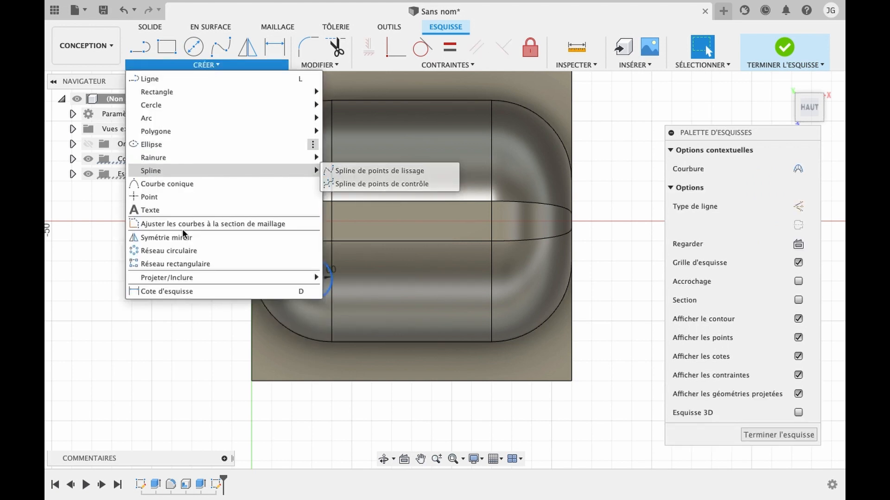
click(180, 259)
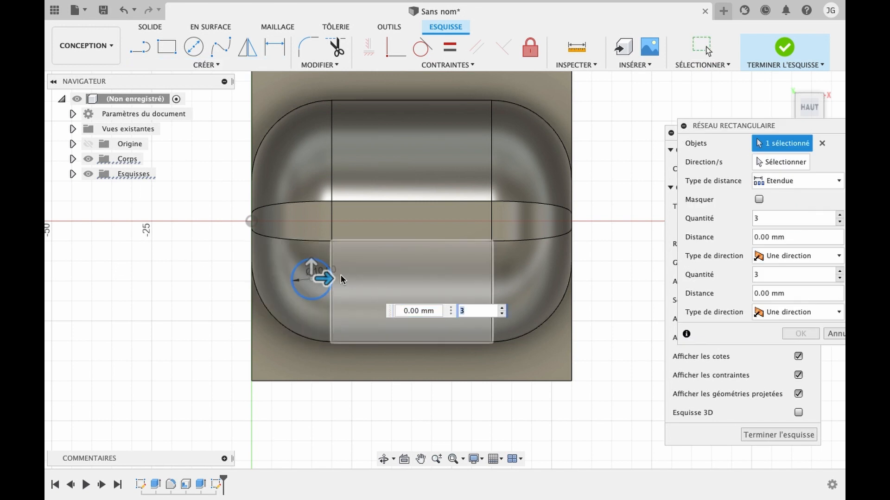
drag(325, 279, 447, 280)
drag(509, 281, 546, 282)
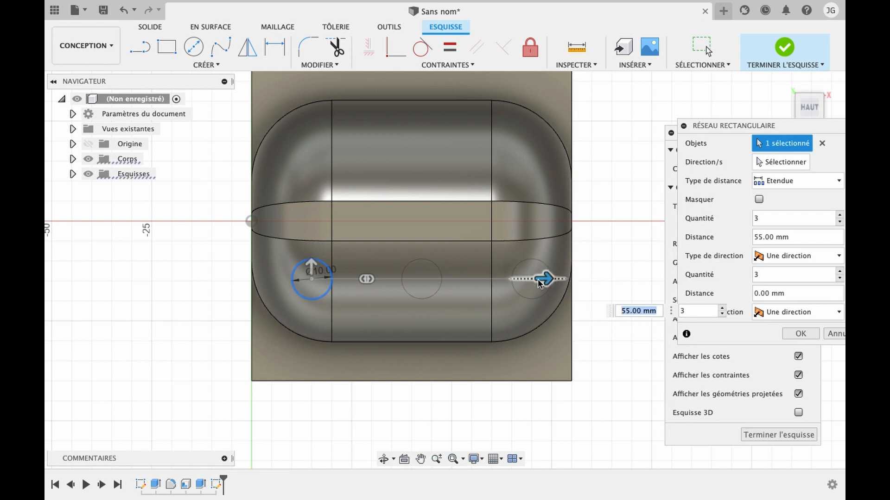
click(800, 333)
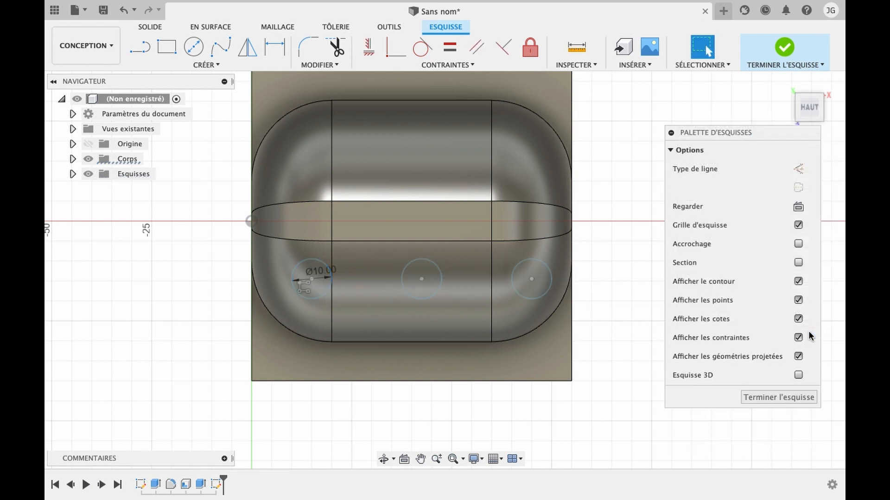
Step: Draw a second 10 mm diameter circle directly above the first one, on the other side of the dome's centerline
click(193, 46)
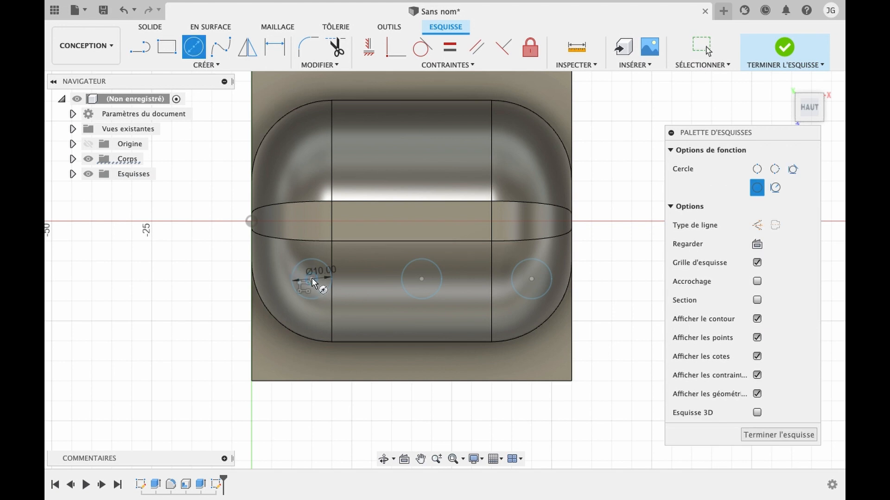
key(Escape)
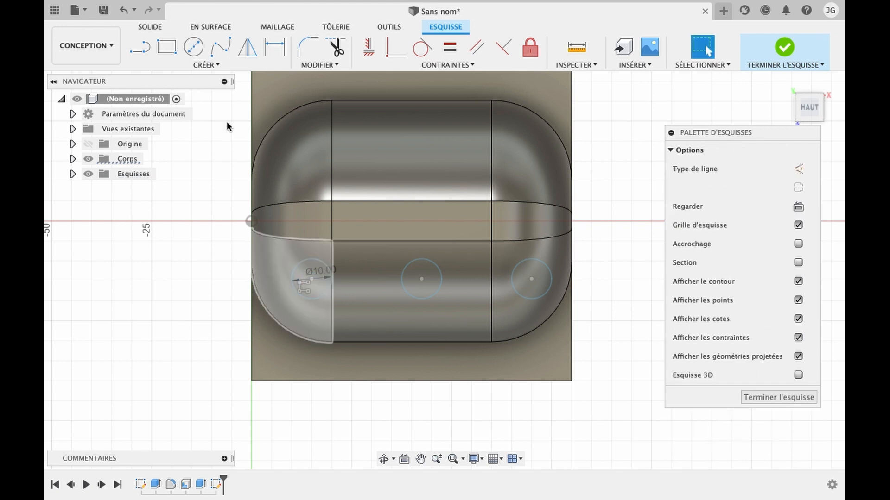
click(193, 46)
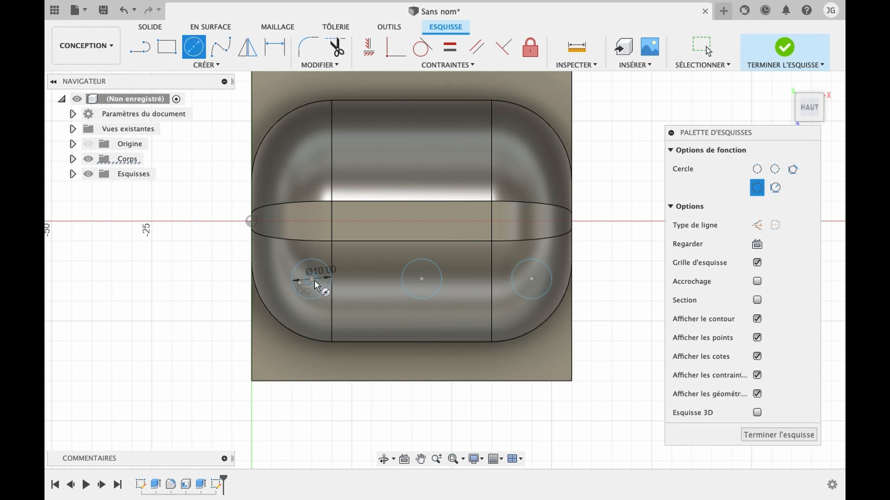
click(310, 173)
text(10)
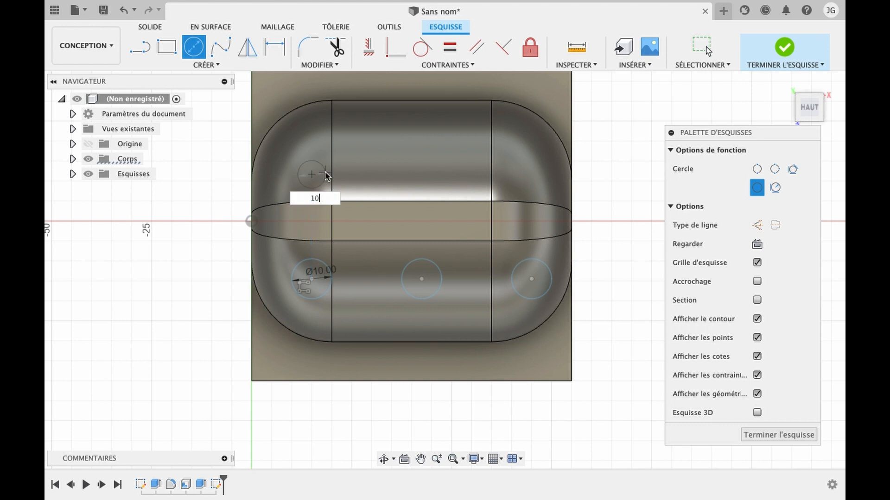
key(Return)
key(Escape)
Step: Pattern the upper circle into a matching row of 3 instances over a 55 mm extent
click(328, 186)
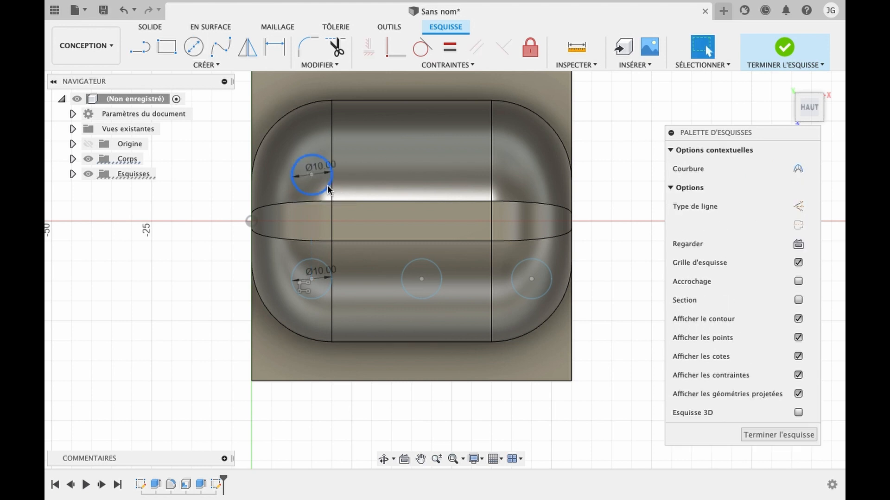
click(221, 66)
click(193, 263)
drag(308, 175, 543, 201)
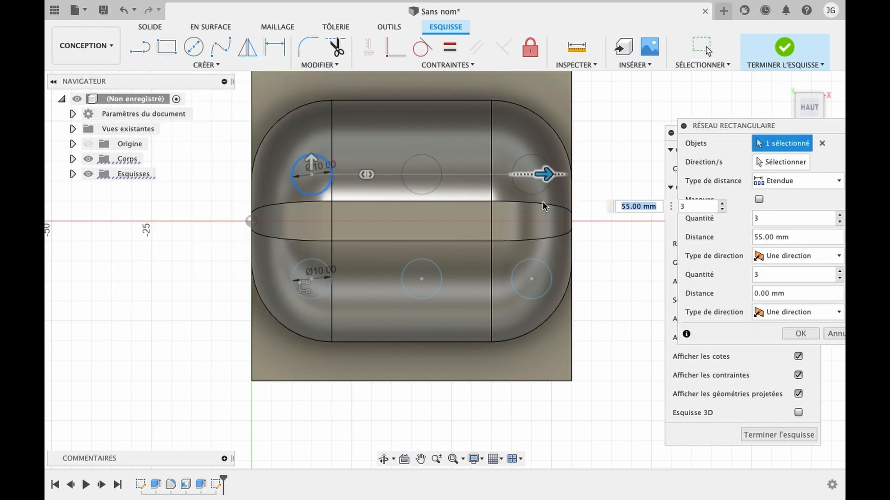
key(Return)
Step: Start an extrusion from the underside view and select all six 10 mm circles as its profiles
click(383, 459)
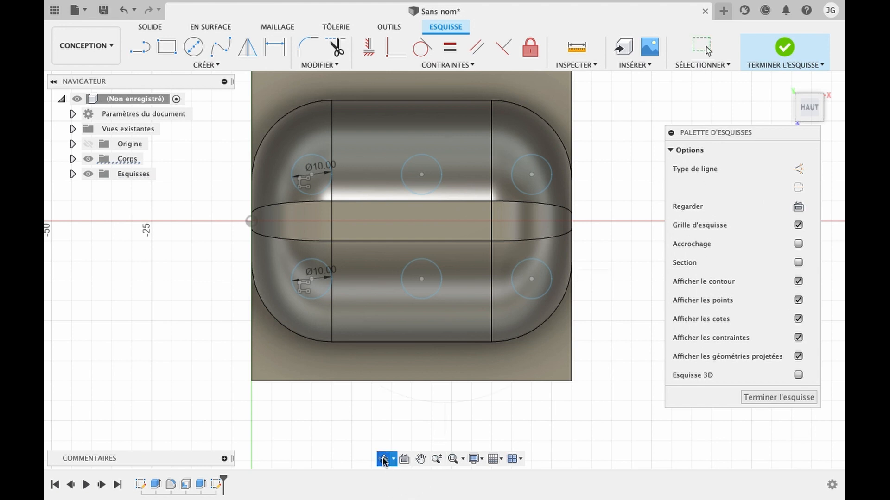
drag(469, 350, 463, 327)
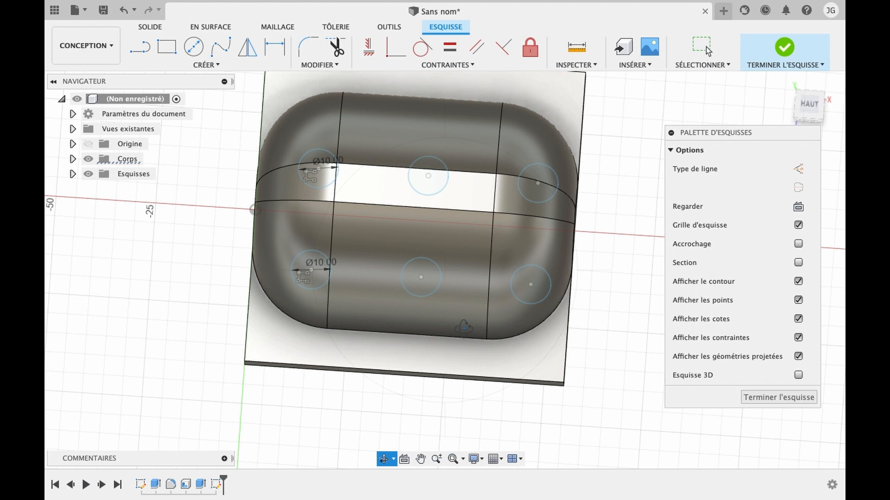
drag(463, 328, 473, 152)
key(Escape)
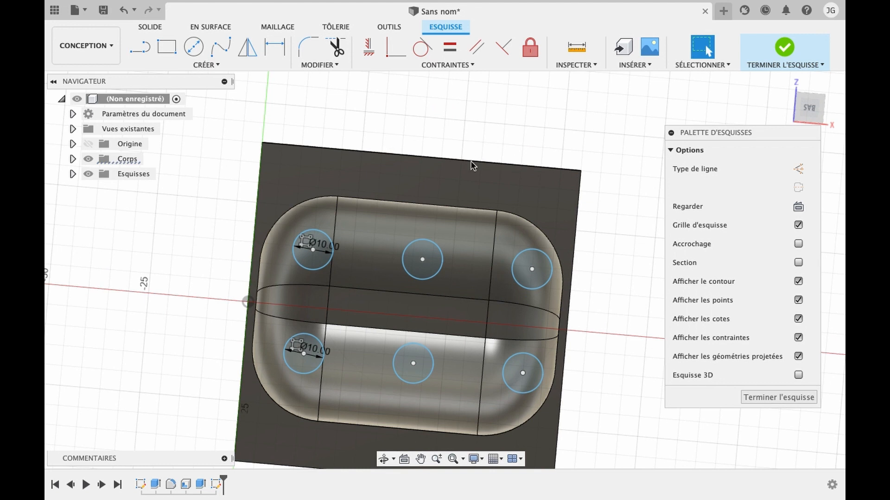
key(e)
click(315, 252)
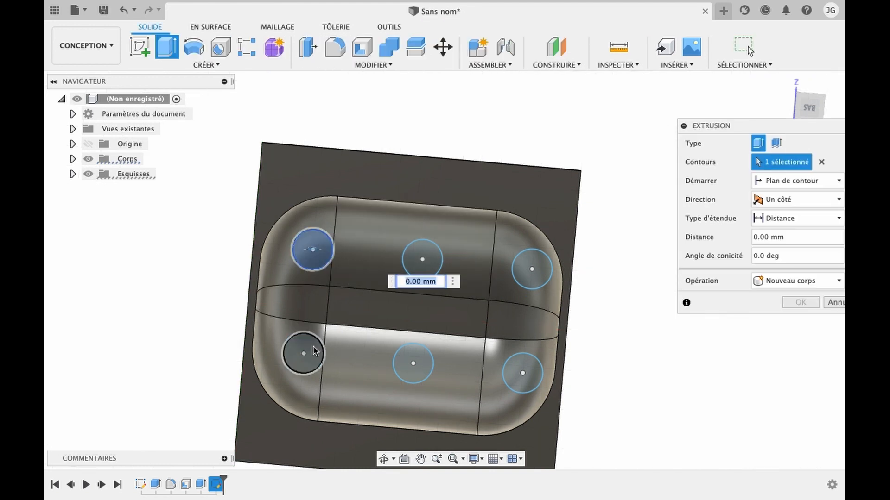
click(309, 354)
click(418, 276)
click(413, 376)
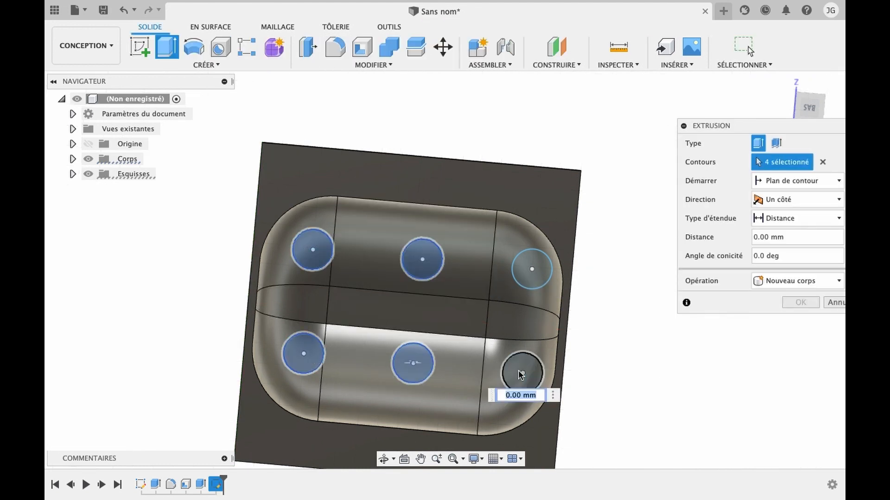
click(522, 383)
click(533, 288)
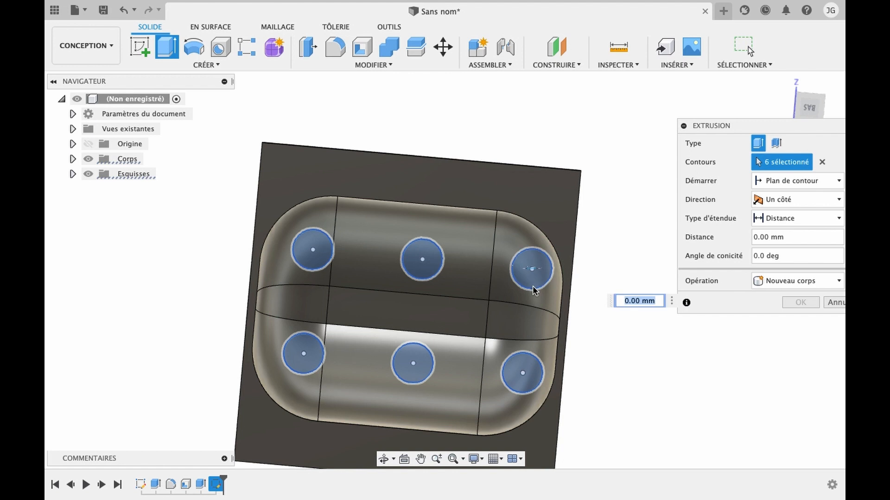
Step: Extrude the six circles 45 mm upward as a cut to make holes through the dome
click(384, 458)
drag(530, 174, 476, 325)
key(Escape)
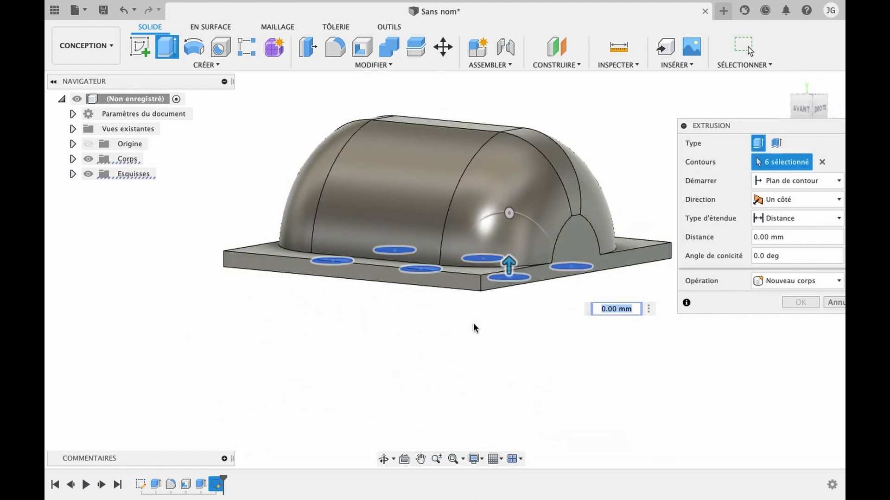
drag(508, 261, 509, 86)
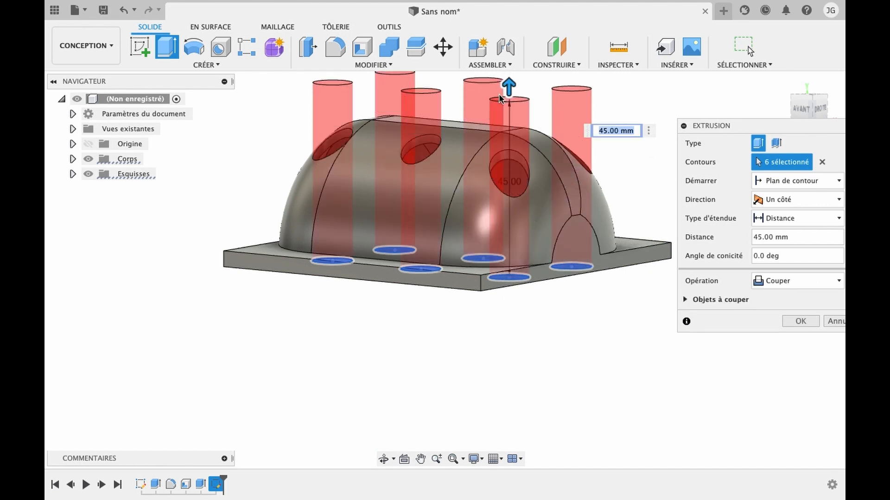
click(782, 285)
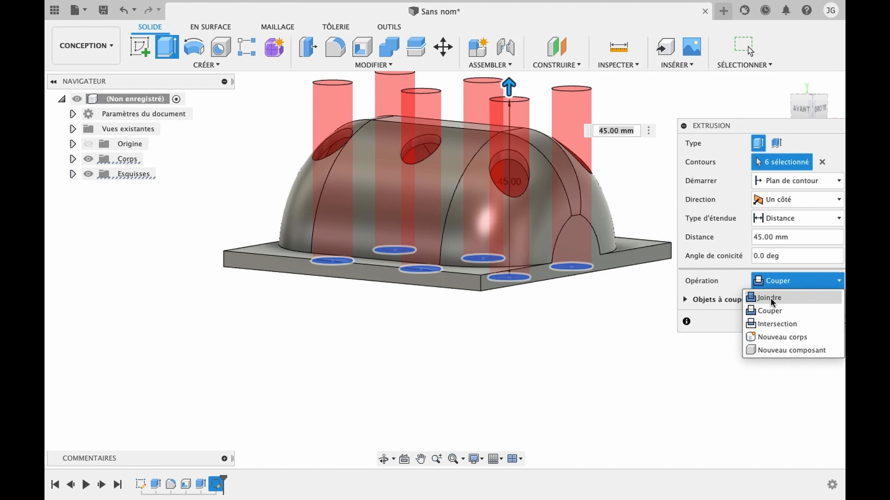
click(770, 297)
click(782, 281)
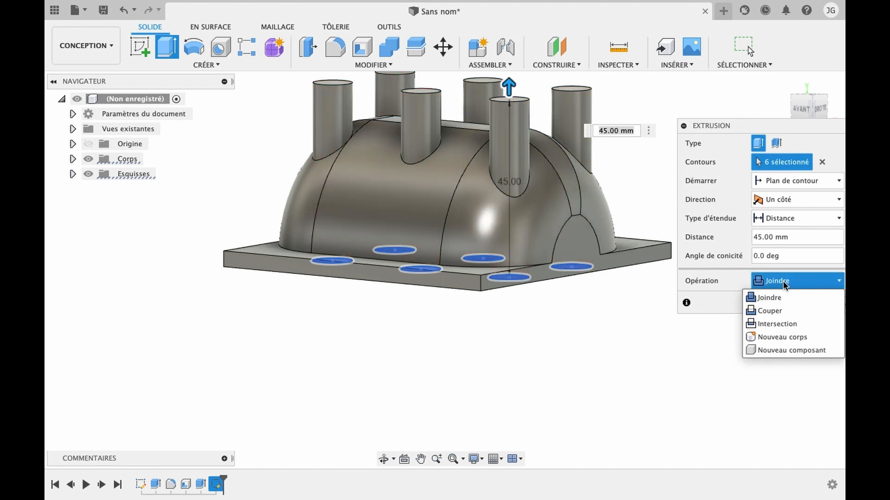
click(772, 310)
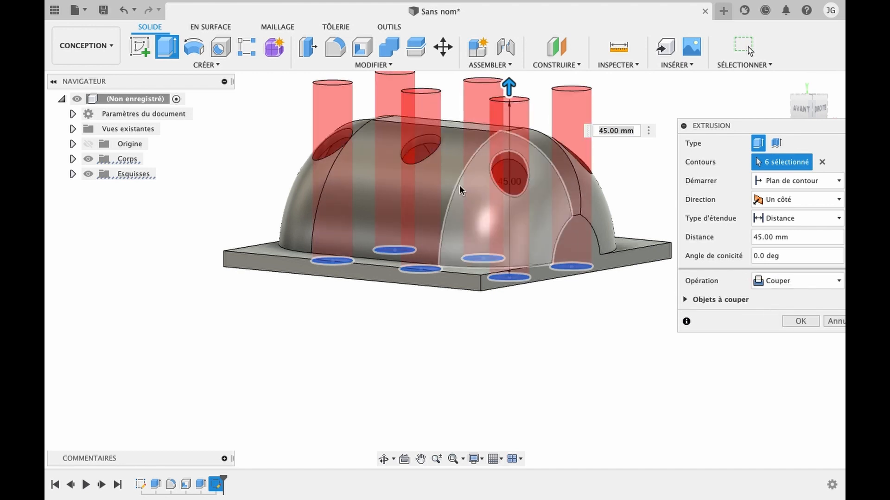
click(786, 320)
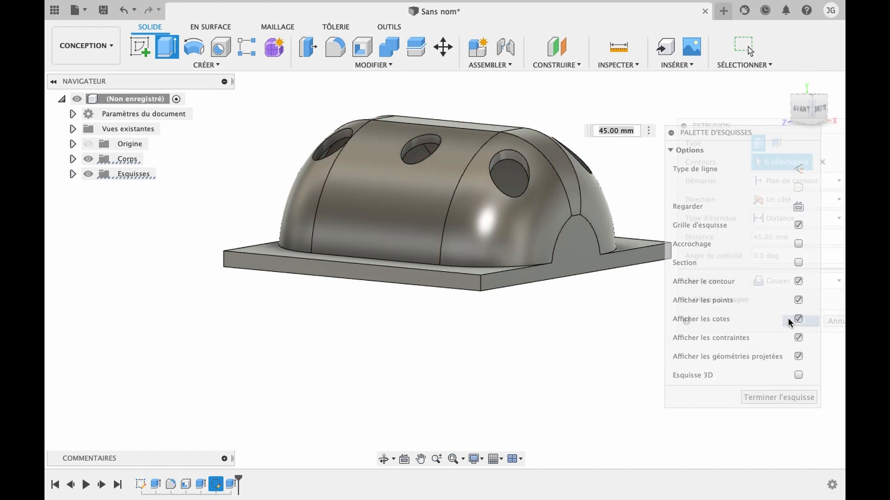
click(384, 459)
drag(538, 213, 531, 248)
key(Escape)
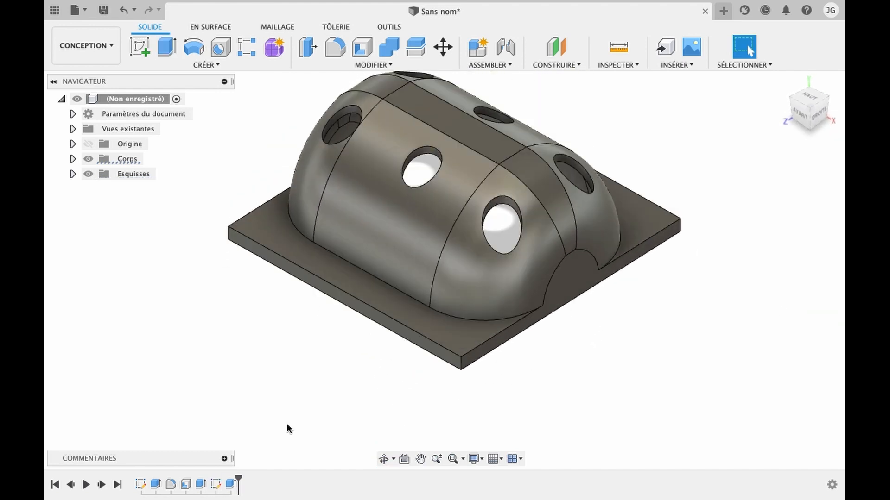
right_click(221, 489)
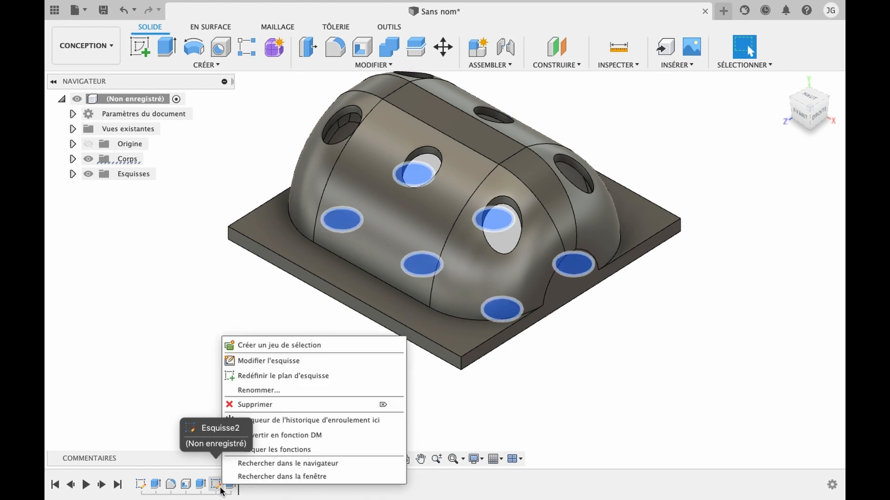
click(291, 363)
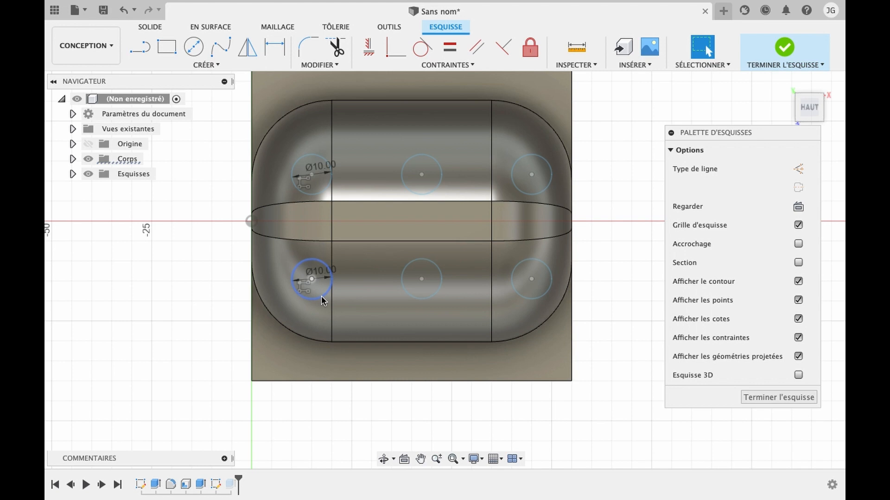
click(206, 65)
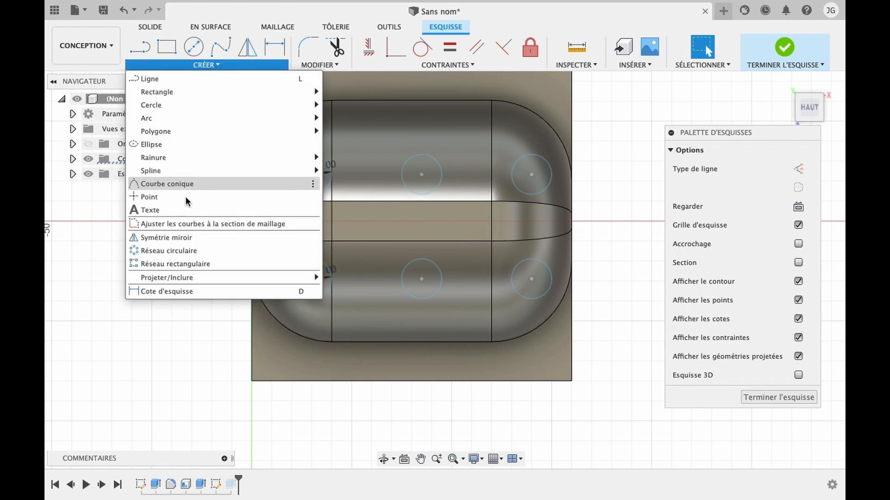
click(183, 264)
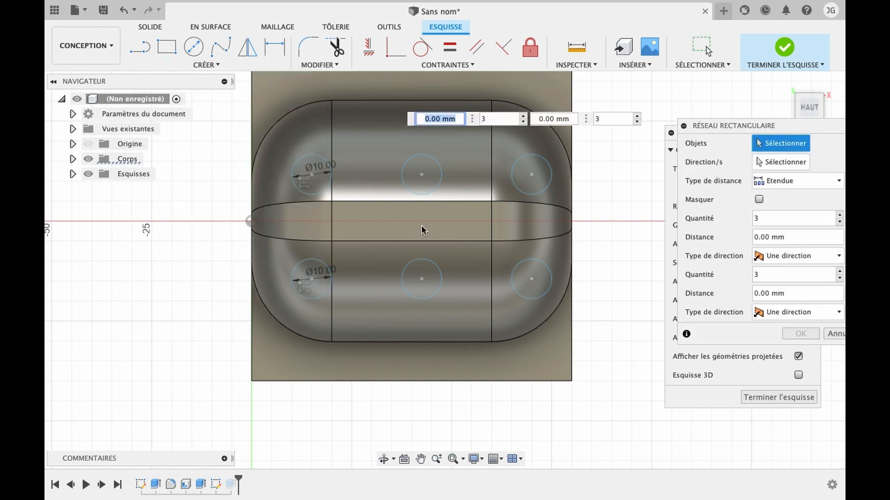
click(318, 299)
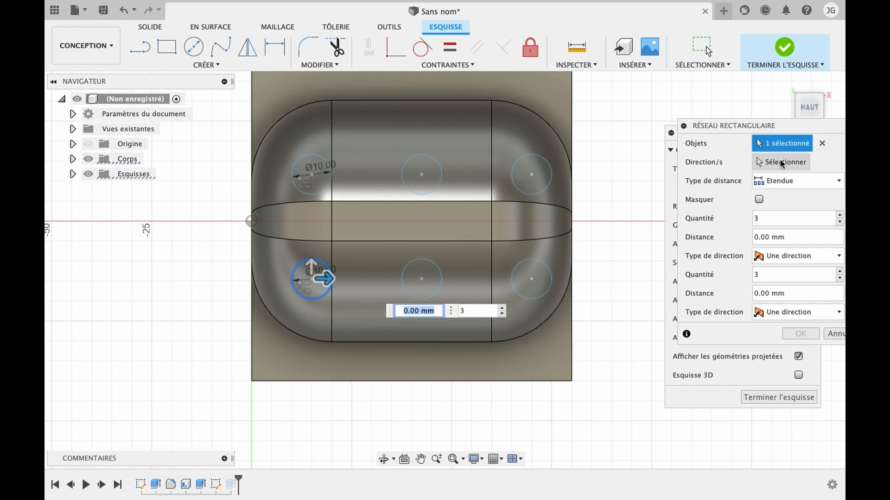
key(Tab)
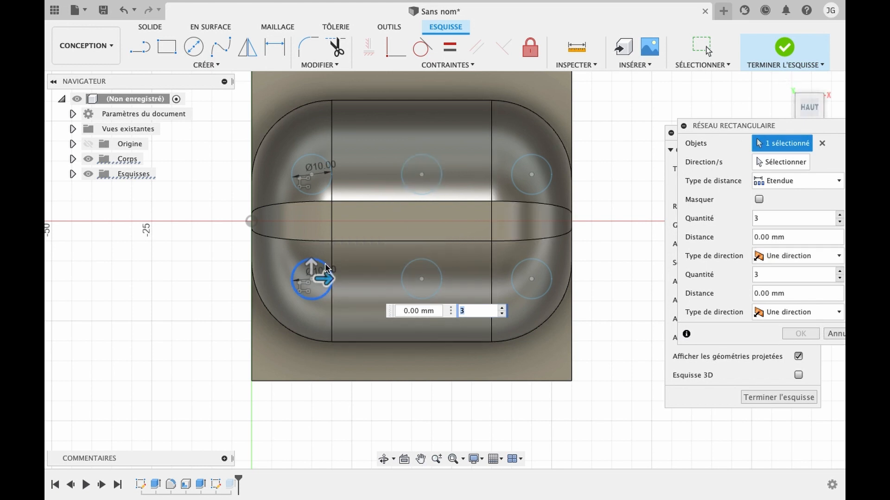
click(836, 335)
click(772, 397)
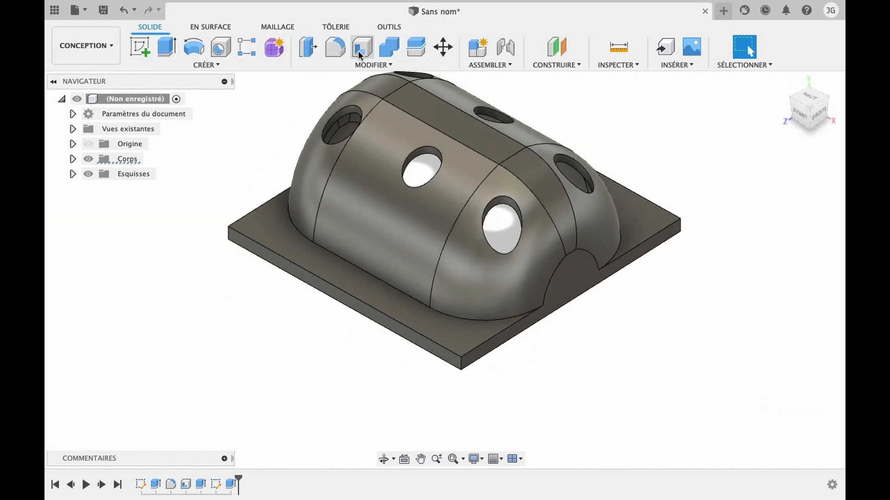
Step: Fillet the four vertical corner edges of the base flange with a 5 mm radius
click(335, 47)
click(461, 363)
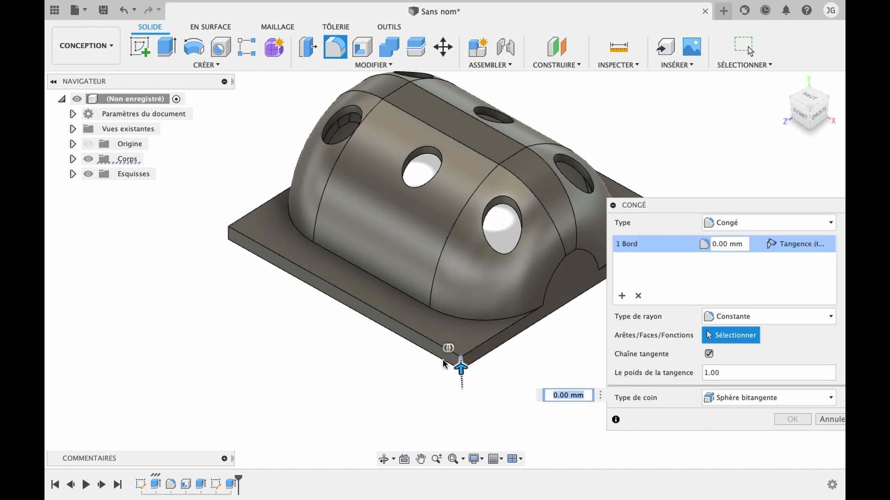
click(229, 235)
middle_drag(573, 272, 448, 298)
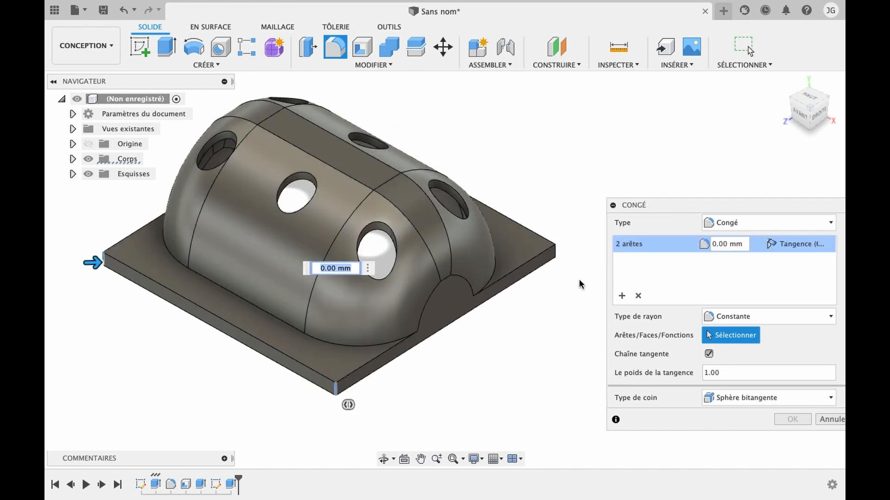
click(556, 256)
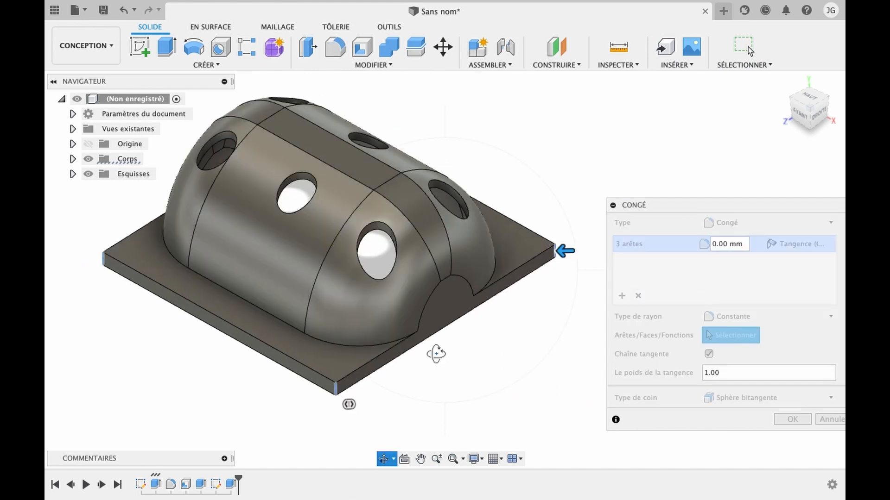
mouse_move(437, 353)
shift+middle_down()
mouse_move(449, 319)
mouse_move(437, 347)
shift+middle_up()
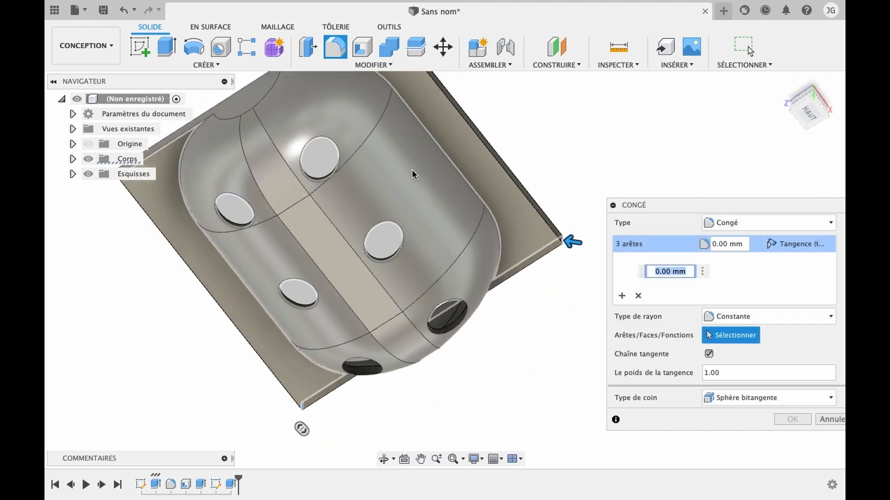
scroll(412, 169, down, 5)
click(417, 113)
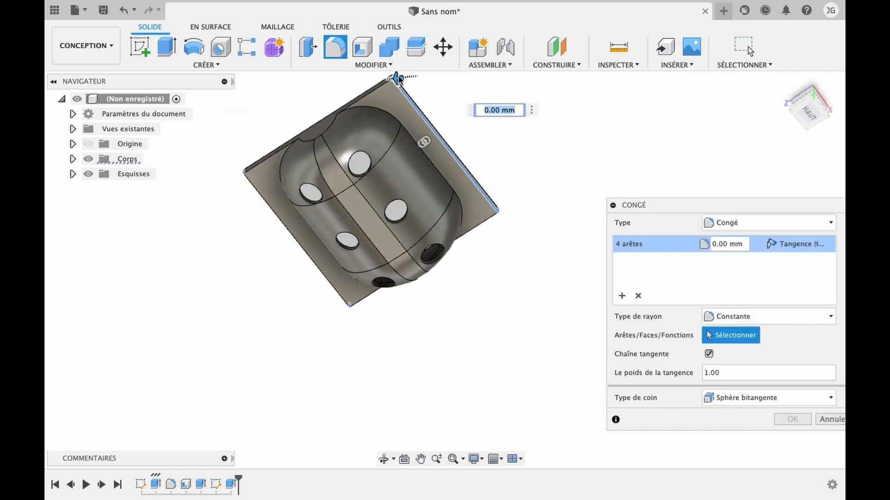
click(417, 110)
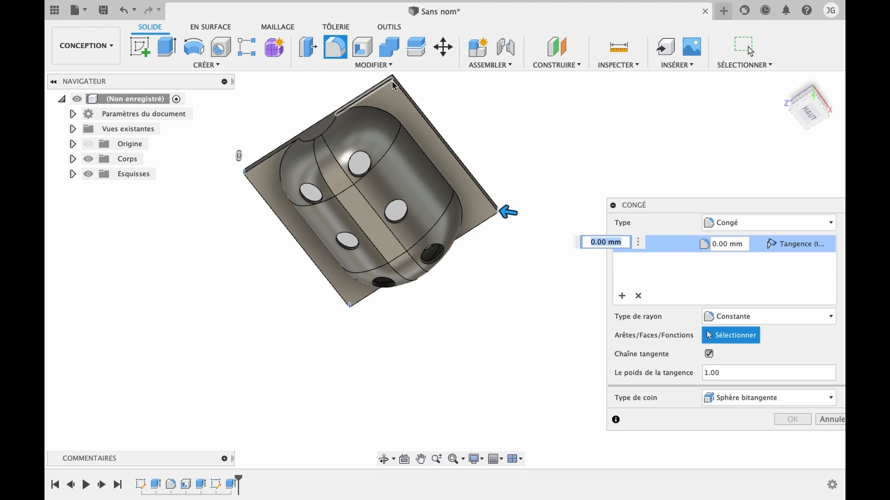
click(392, 83)
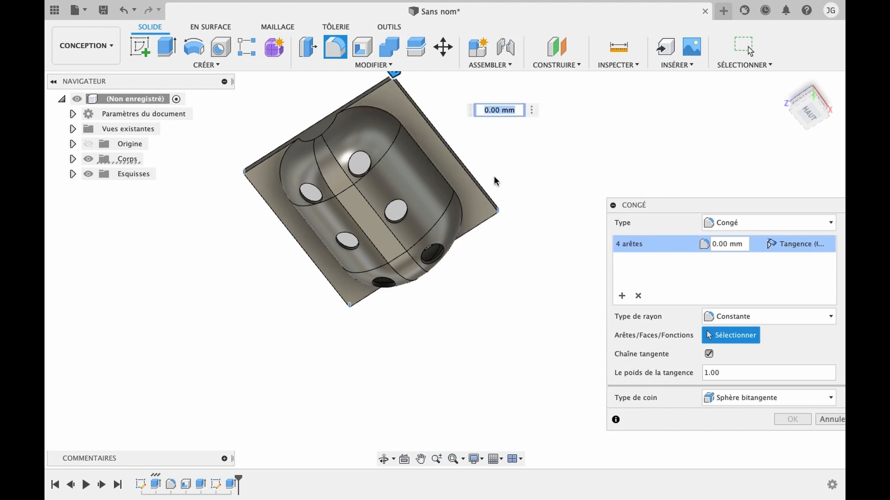
text(10)
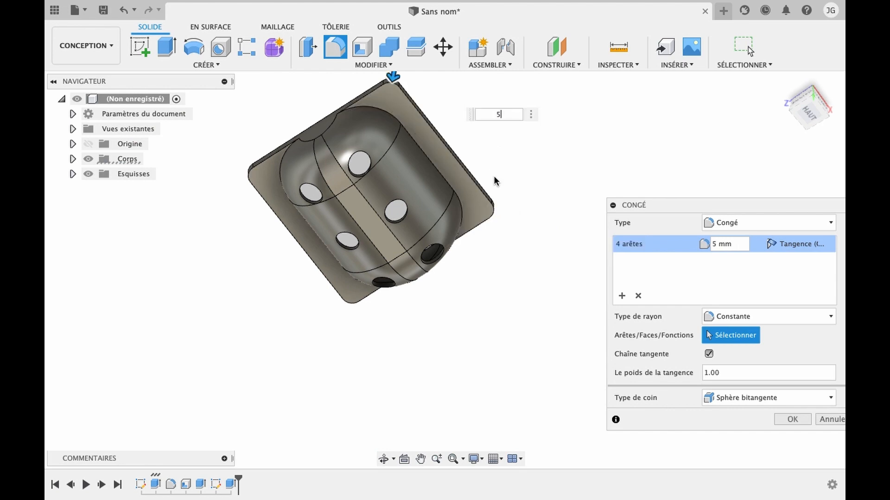
key(Return)
Step: Start a new sketch on the top face of the base flange, beside the dome
click(382, 459)
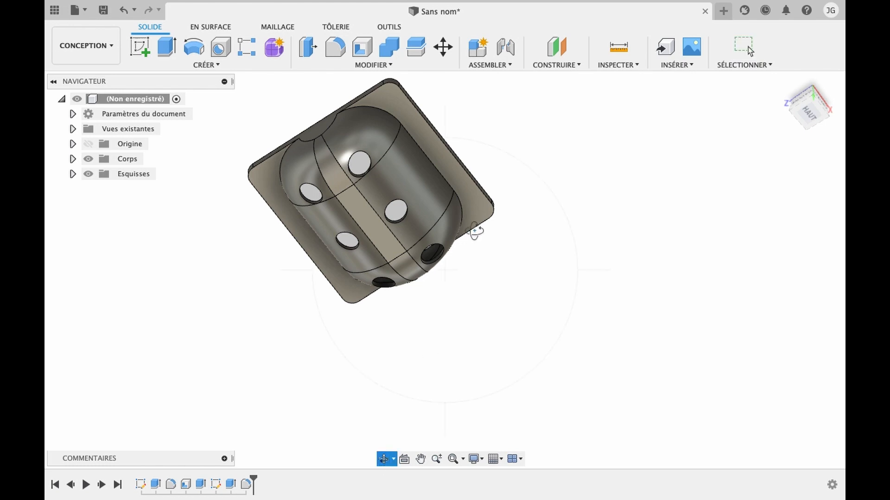
drag(474, 227, 482, 173)
key(Escape)
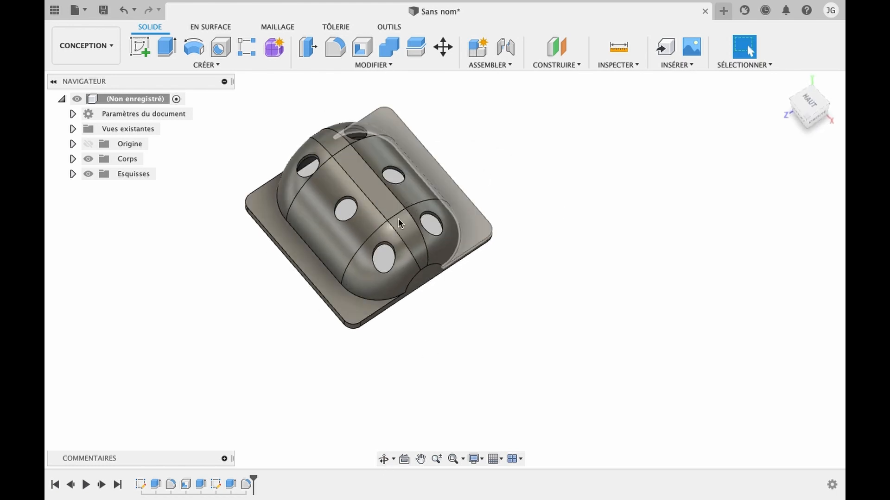
scroll(316, 254, up, 5)
scroll(316, 253, down, 2)
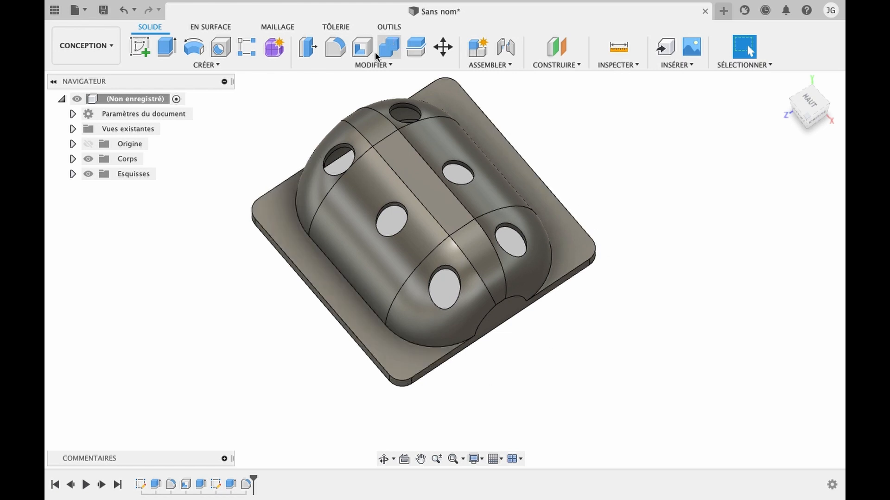
click(139, 47)
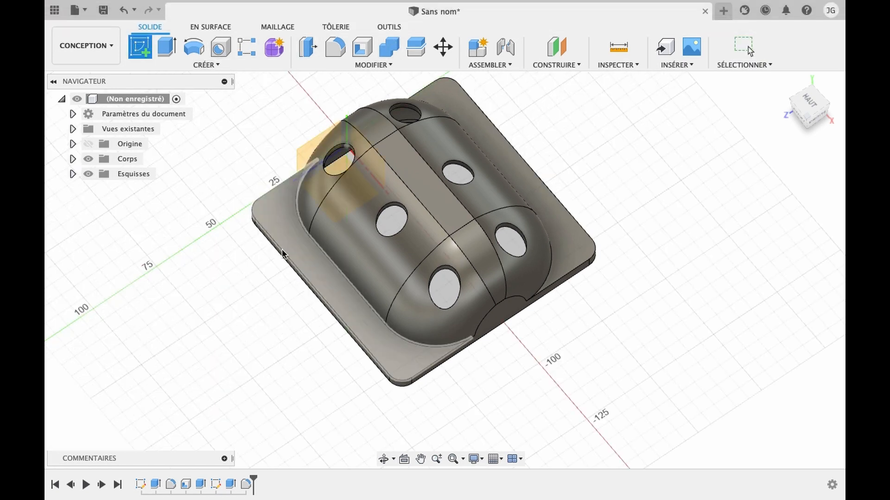
click(292, 239)
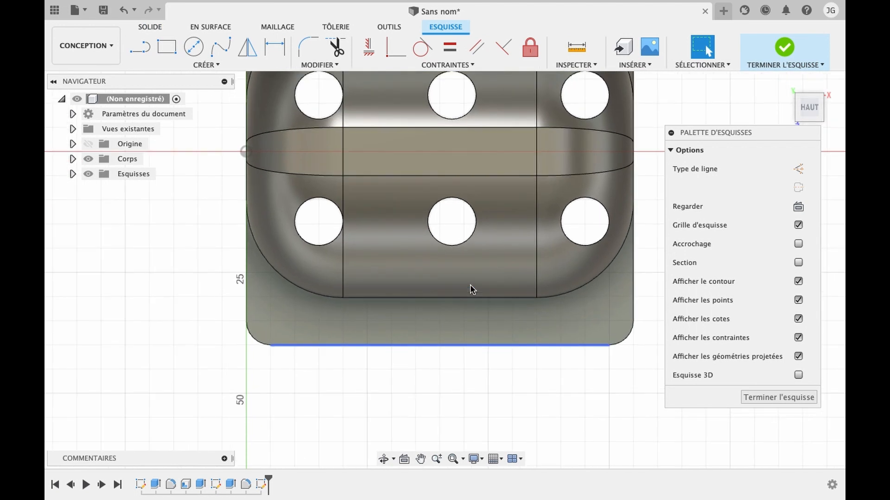
Step: Offset the chained outline of the flange face inward by 5 mm
click(319, 65)
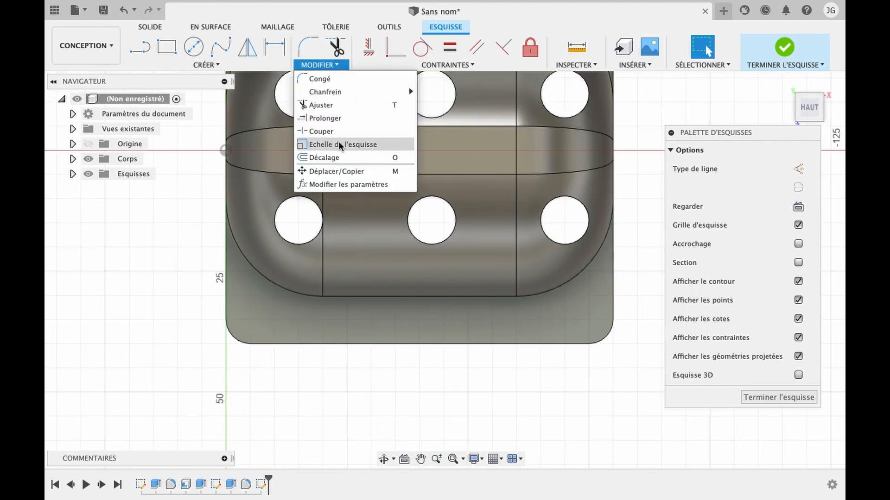
click(337, 158)
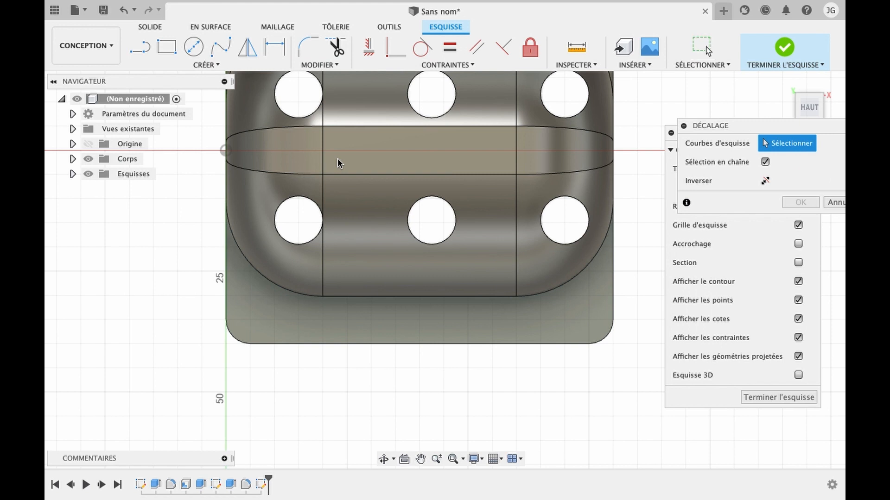
click(261, 345)
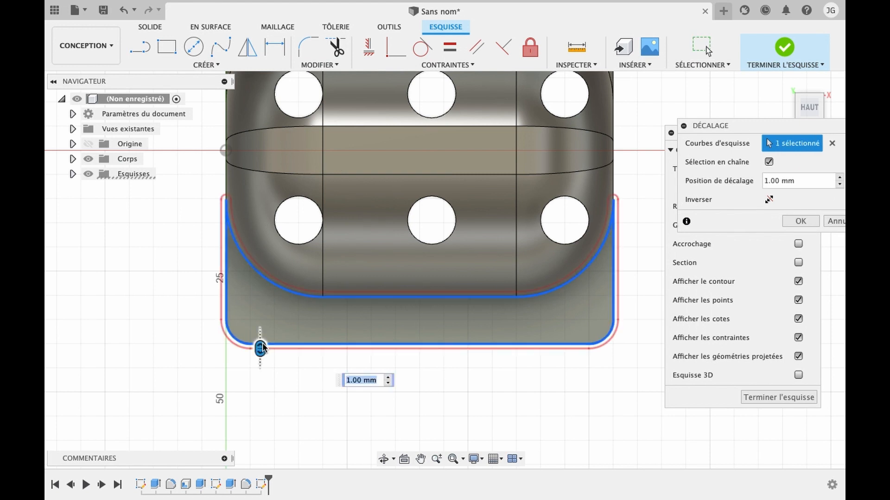
drag(261, 348, 261, 329)
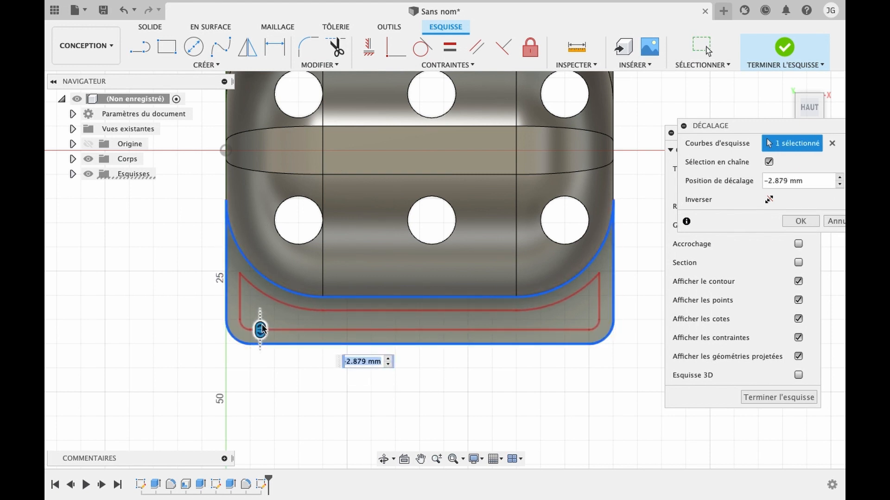
text(-)
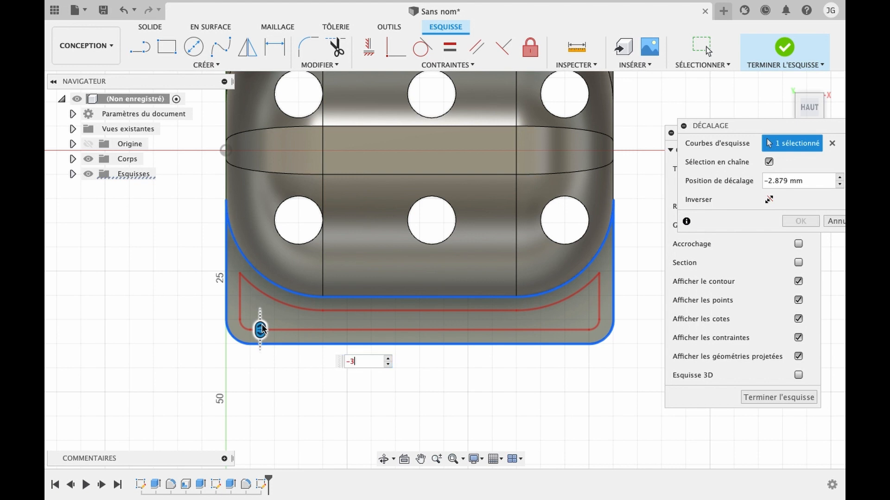
text(3)
key(Return)
text(-)
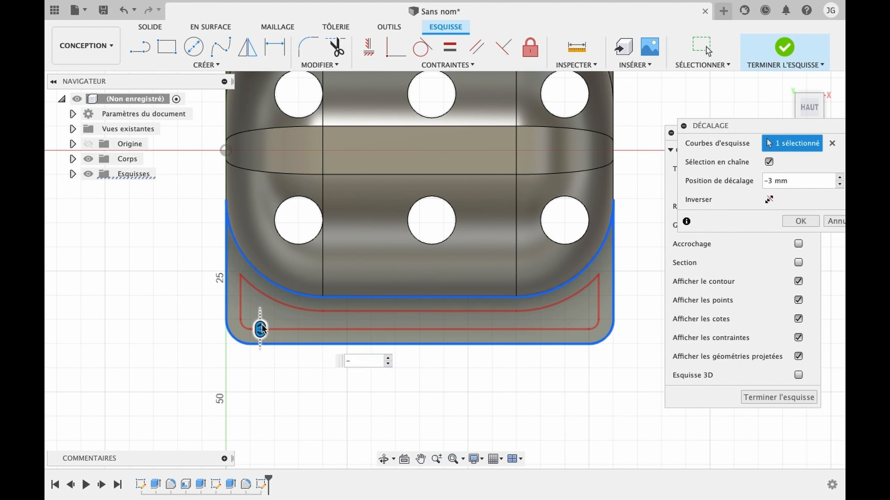
text(5)
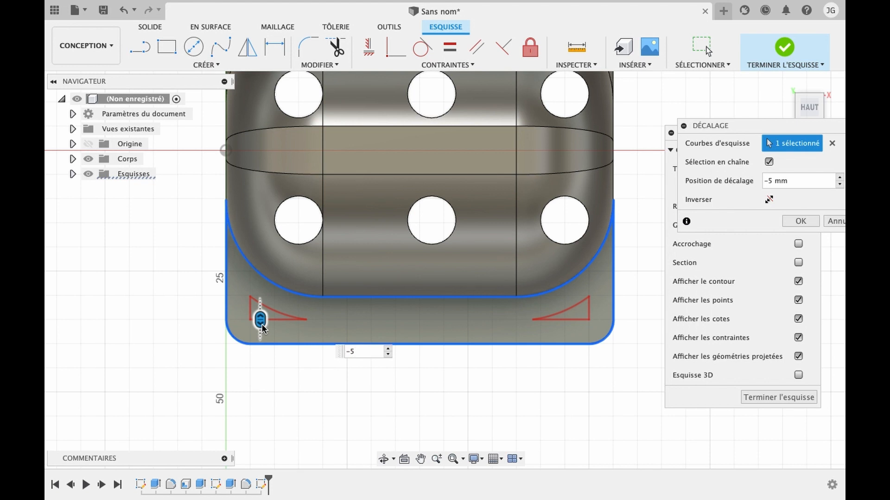
key(Return)
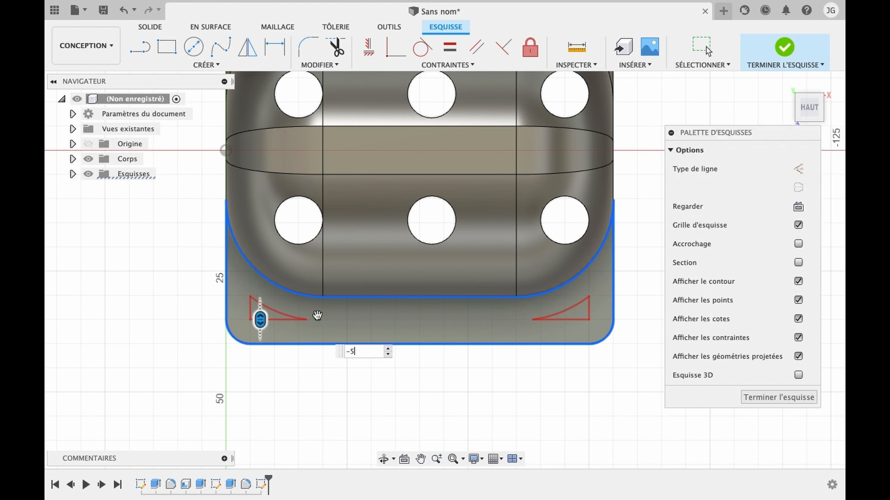
Step: Draw two 5 mm diameter circles centered on the outer right-angle corners of the offset outlines
scroll(317, 315, up, 5)
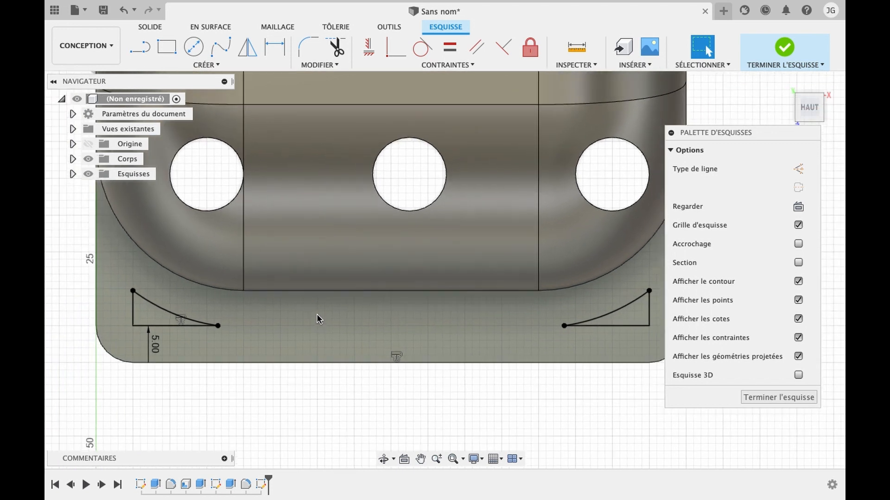
click(193, 46)
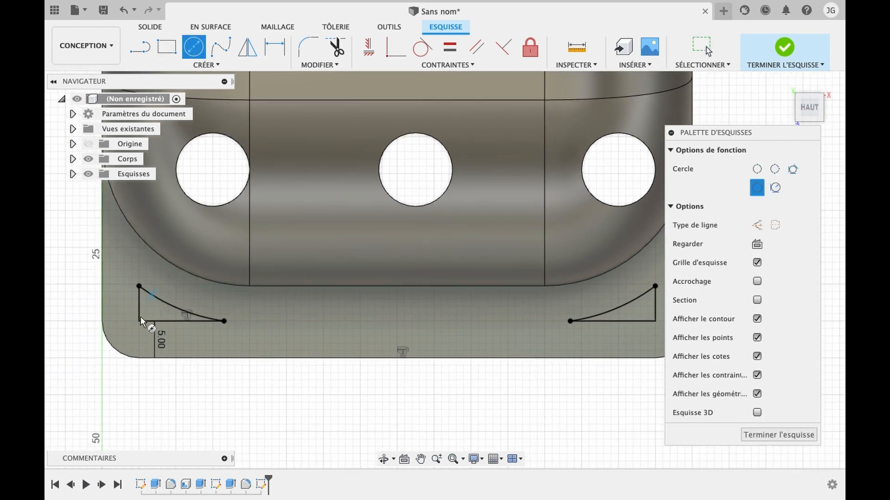
click(139, 321)
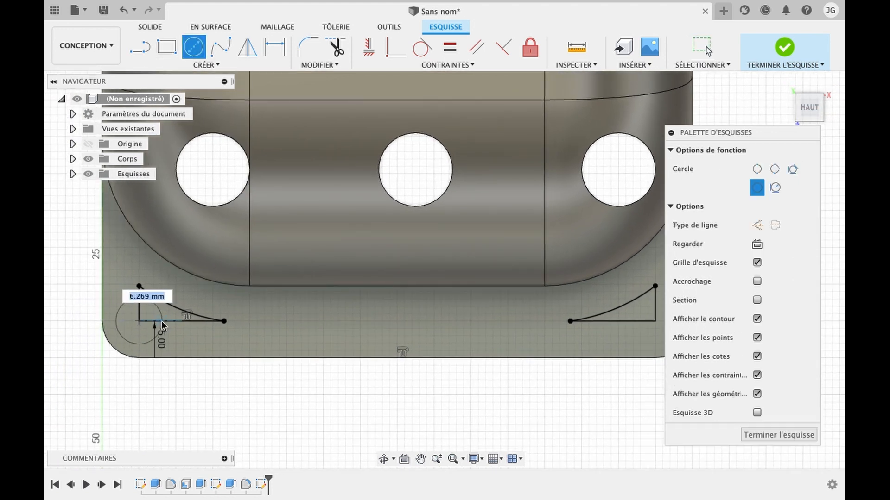
text(5)
key(Return)
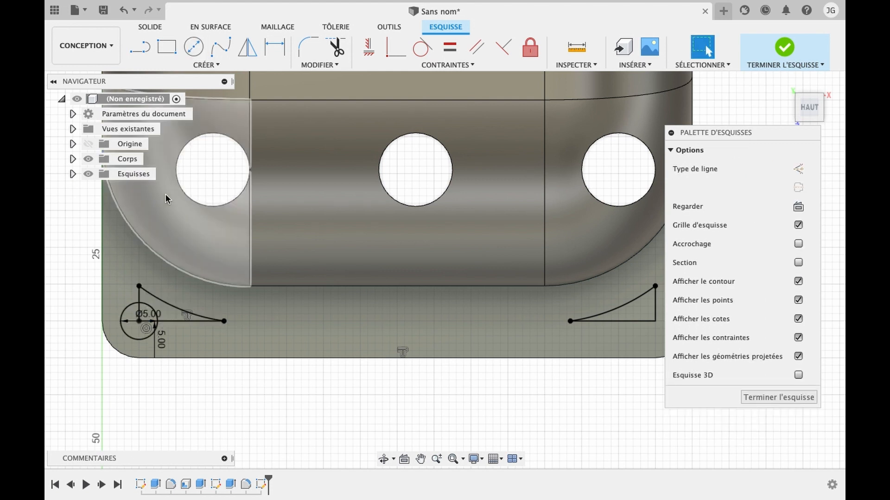
click(194, 52)
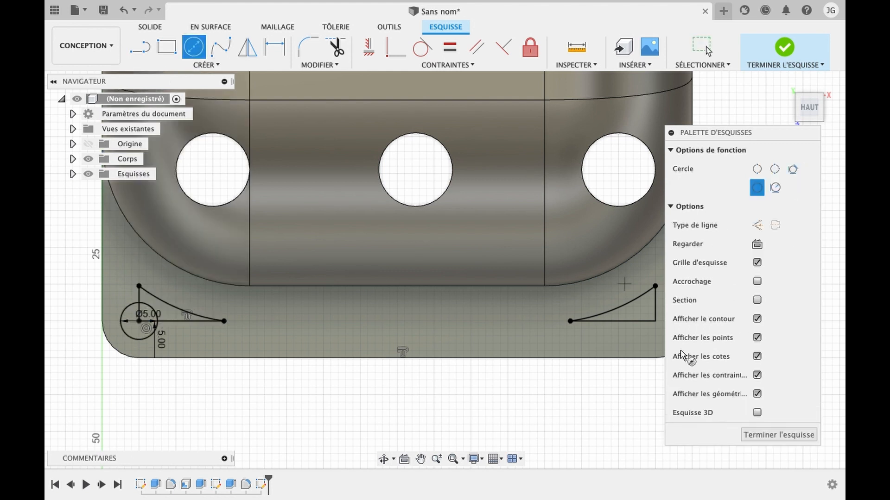
click(654, 321)
text(5)
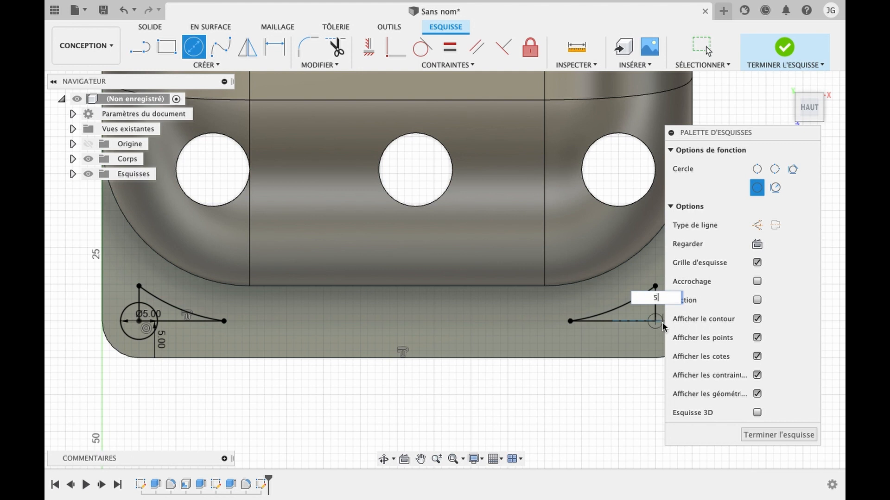
key(Return)
Step: Trim the offset line segments that lie inside the two 5 mm circles
scroll(663, 327, right, 3)
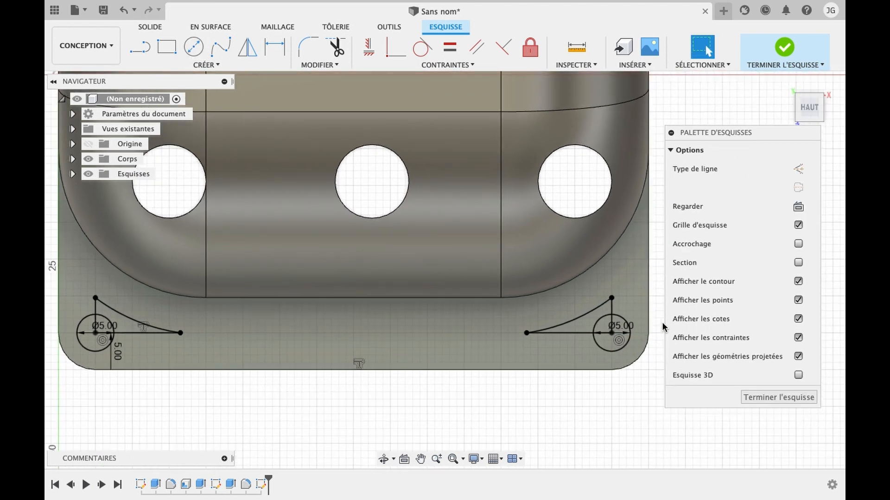
key(t)
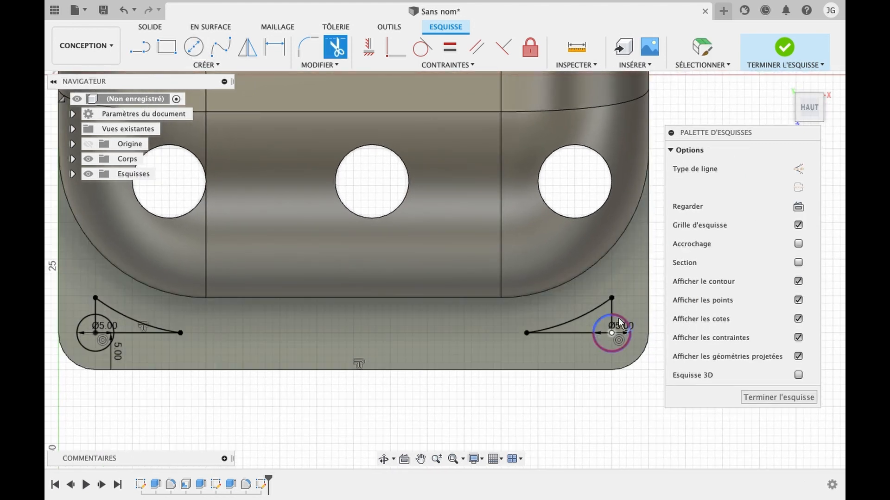
click(613, 322)
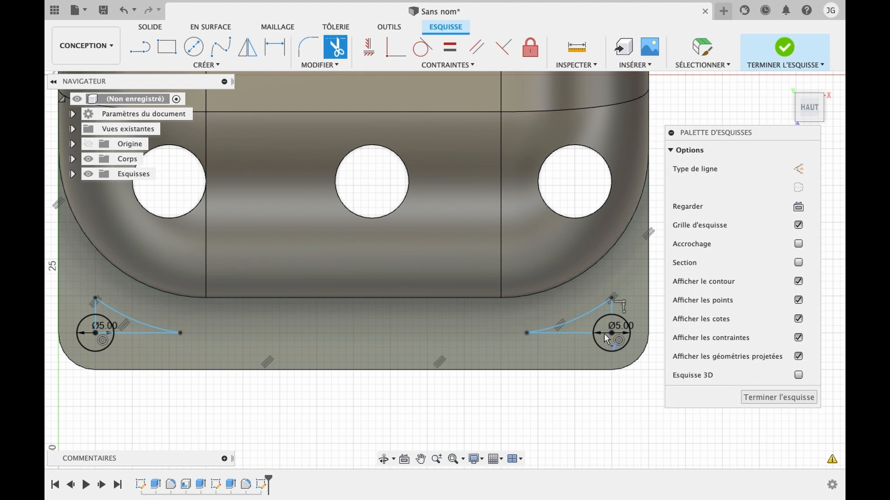
click(101, 333)
click(96, 323)
key(Escape)
Step: Draw a horizontal construction line from the origin across the middle of the part, ending beyond the opposite flange edge
scroll(461, 233, down, 5)
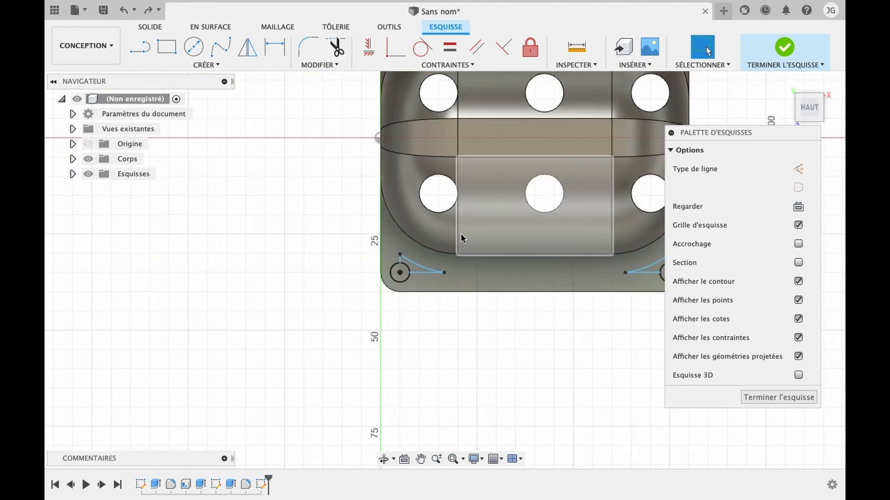
scroll(460, 234, right, 3)
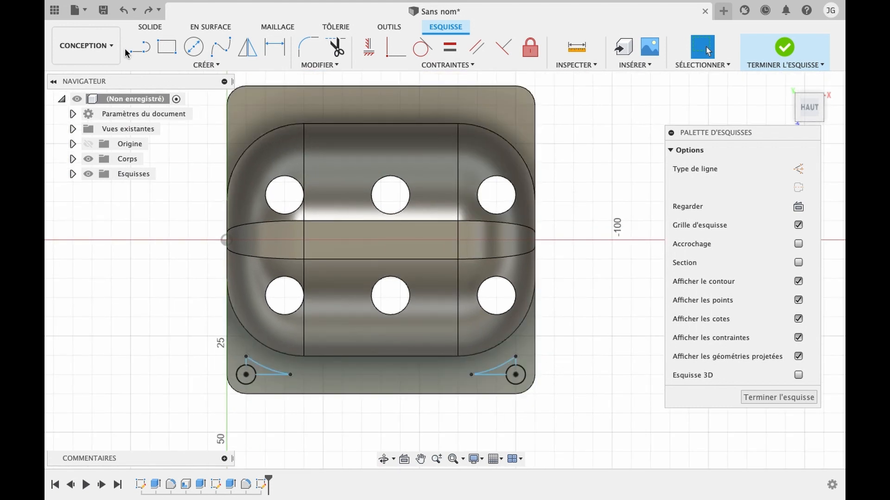
click(139, 46)
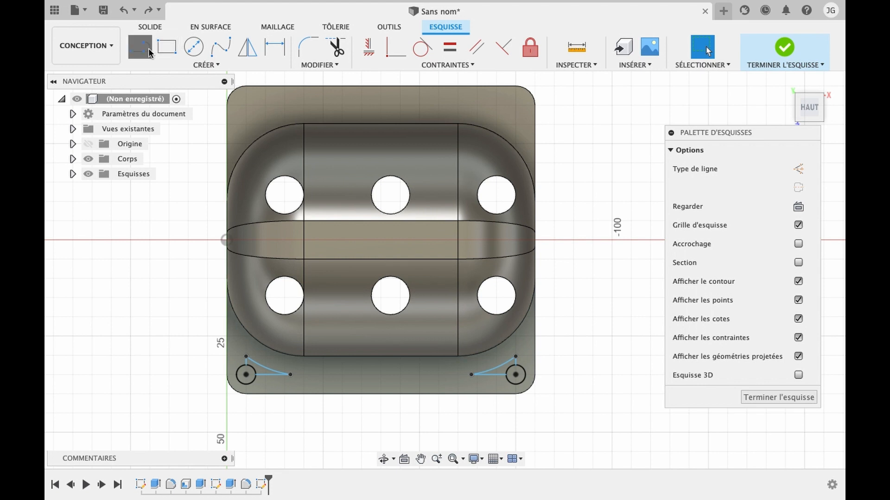
click(797, 169)
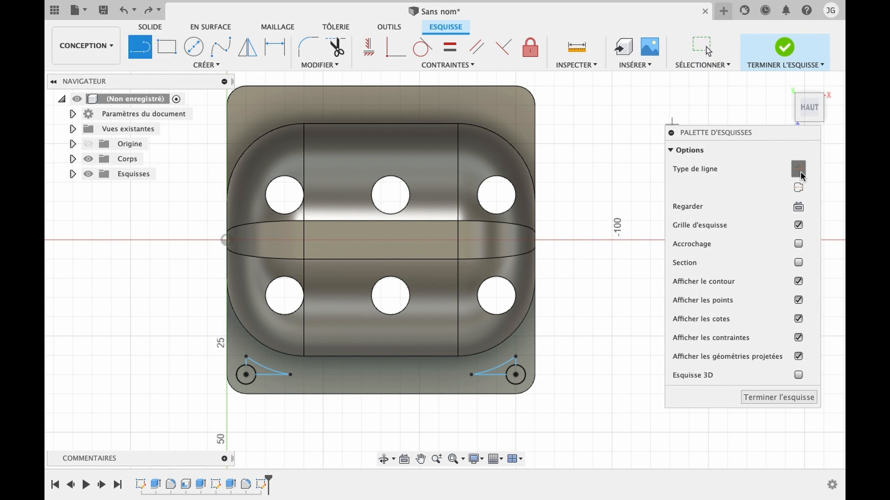
click(228, 241)
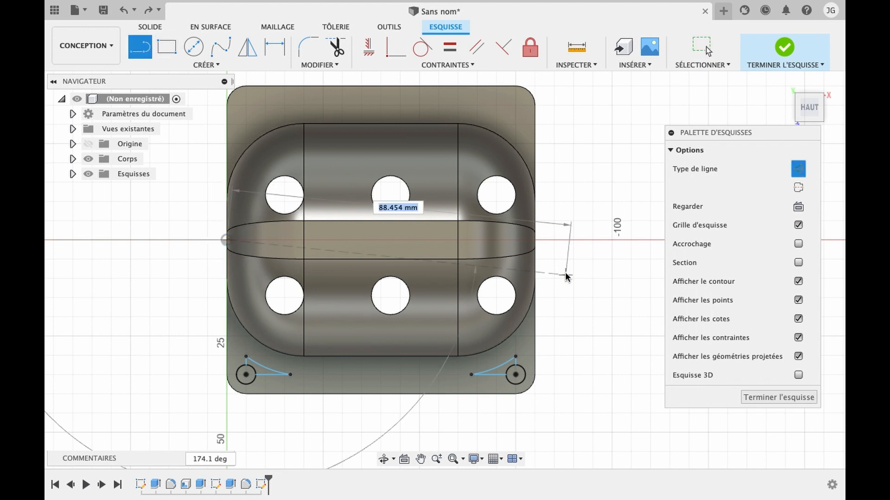
click(590, 240)
key(Escape)
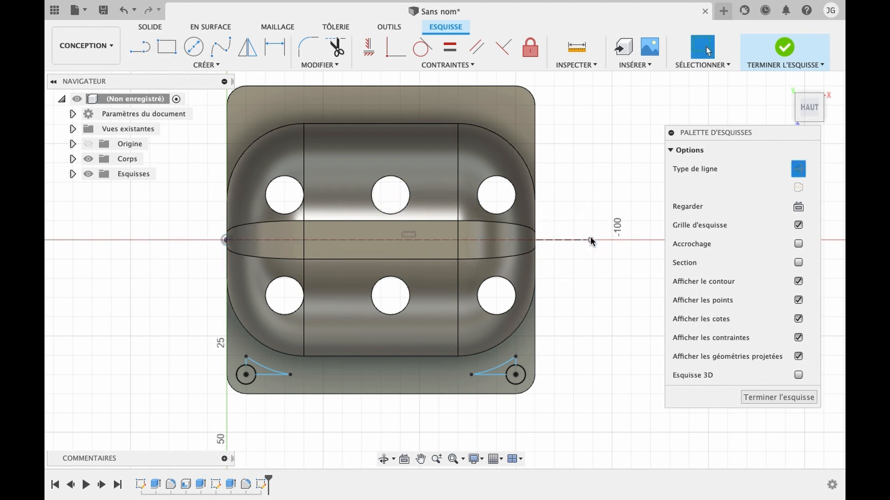
Step: Mirror the two 5 mm corner circles about the horizontal construction line and finish the sketch
click(521, 383)
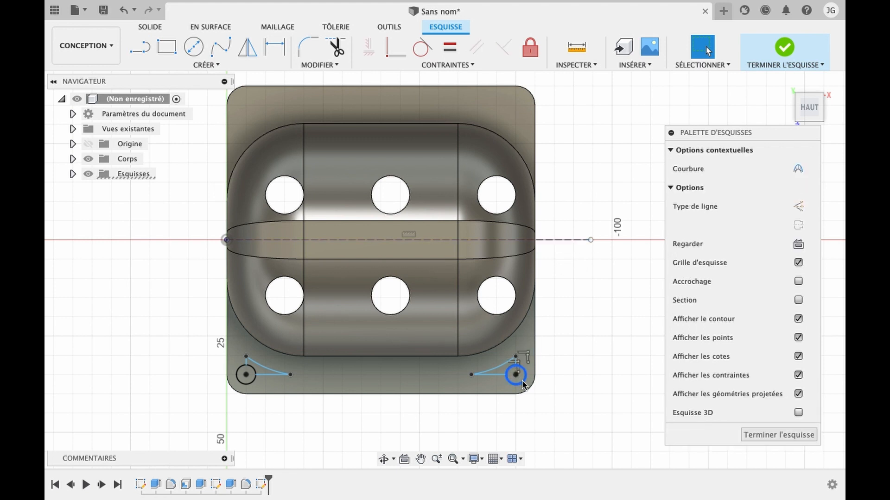
click(249, 49)
click(248, 384)
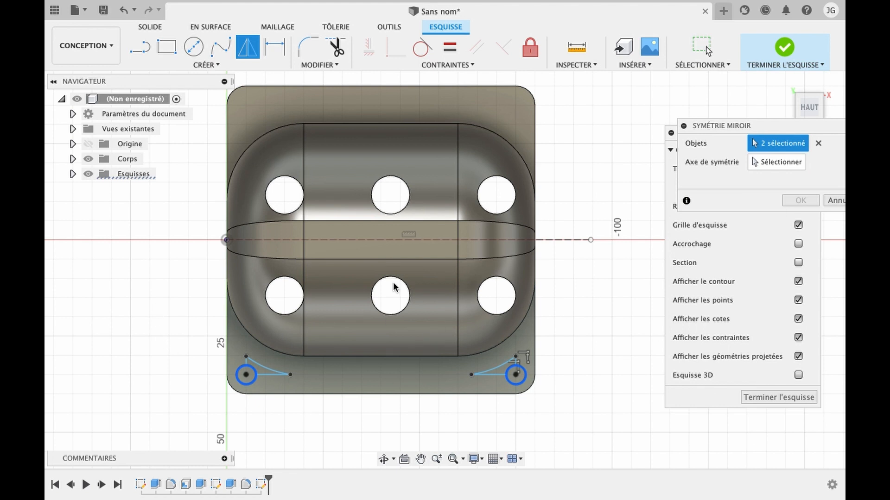
click(778, 162)
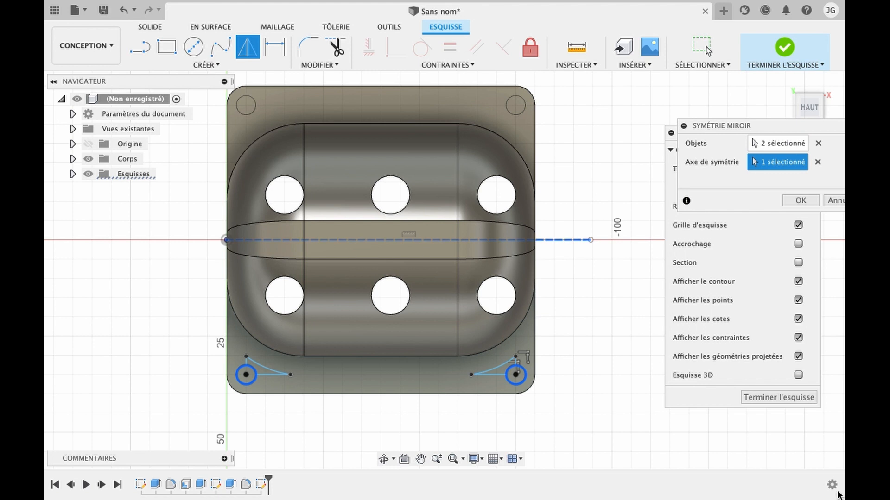
click(784, 397)
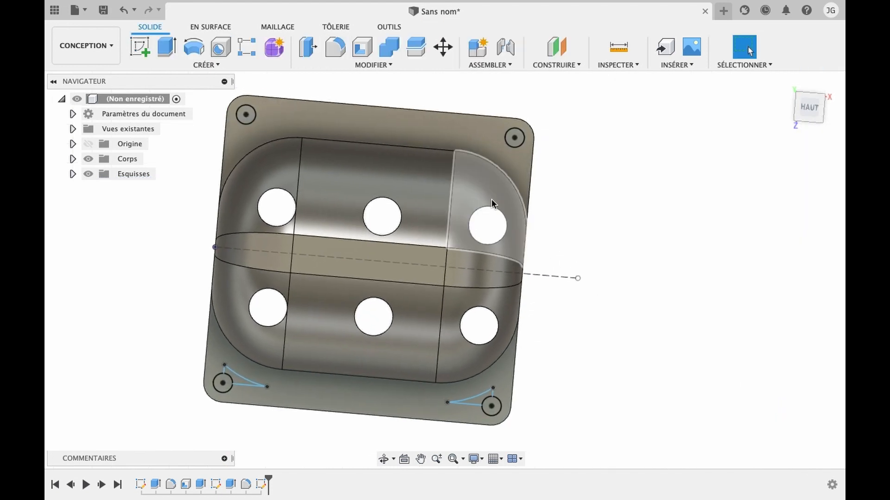
Step: Extrude the four corner circles by -5 mm as a cut through the flange
click(299, 51)
click(246, 115)
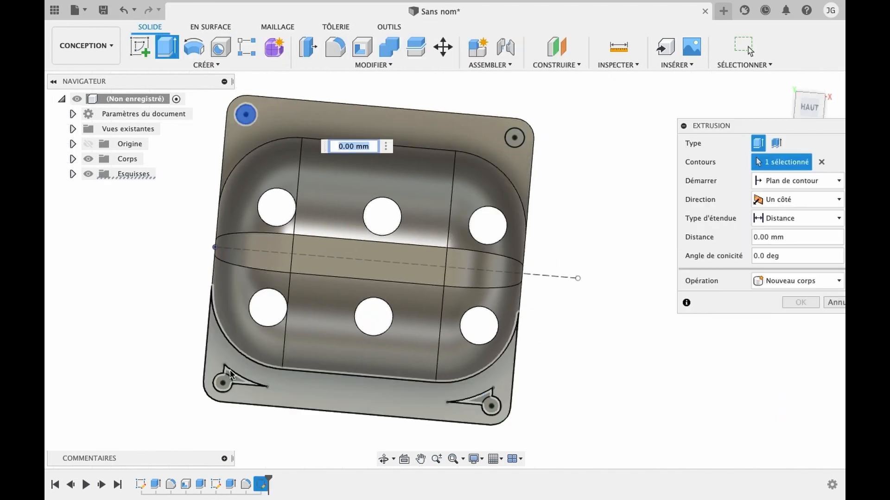
click(222, 384)
click(491, 406)
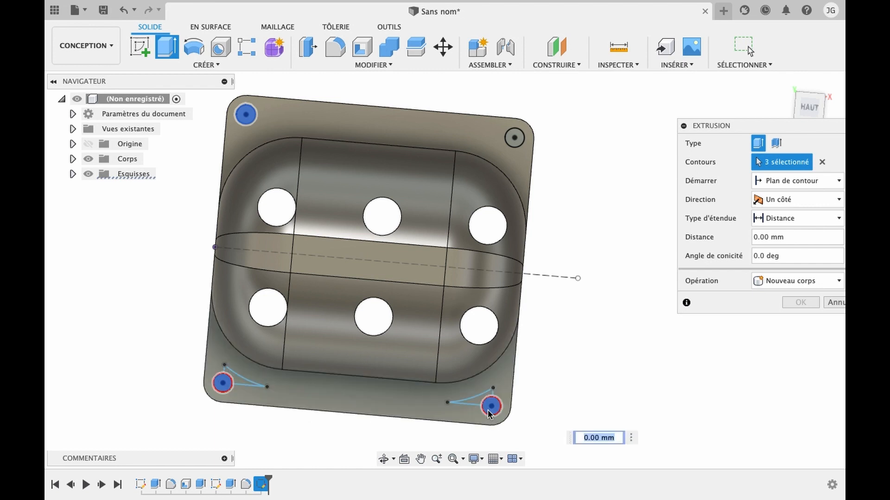
click(515, 138)
text(-5)
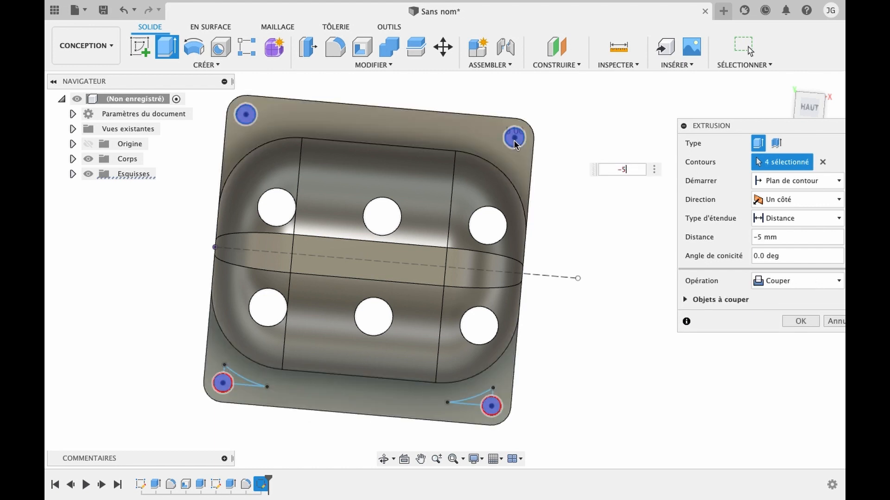
key(Return)
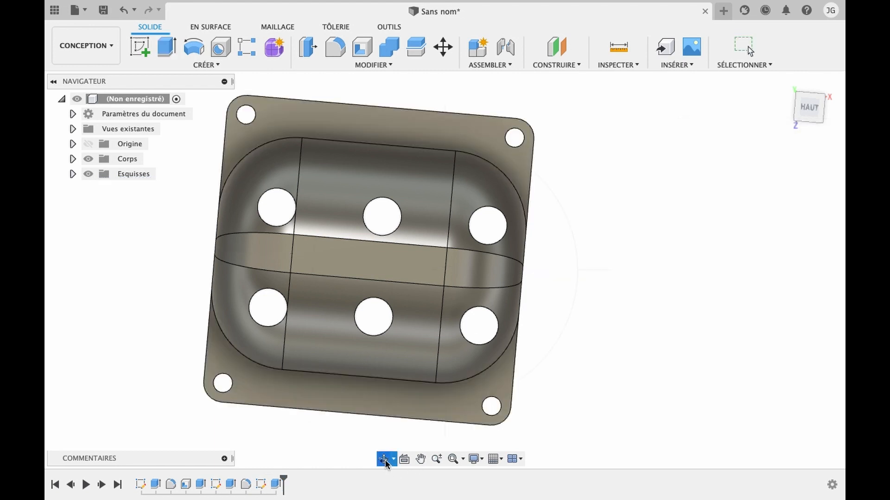
Step: Apply the Cuivre – Poli appearance from the Métal > Cuivre library to the whole shell body
drag(487, 287, 494, 234)
drag(466, 315, 416, 262)
drag(604, 294, 578, 282)
scroll(578, 282, down, 3)
key(Escape)
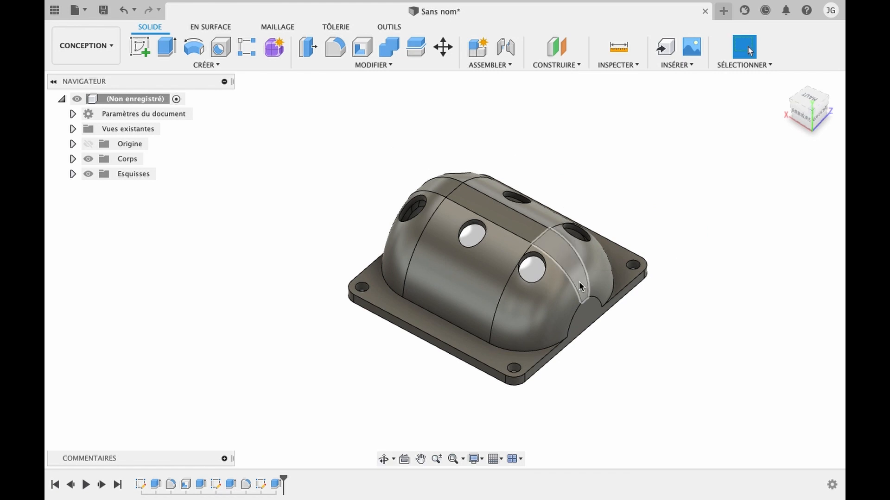
scroll(352, 291, right, 5)
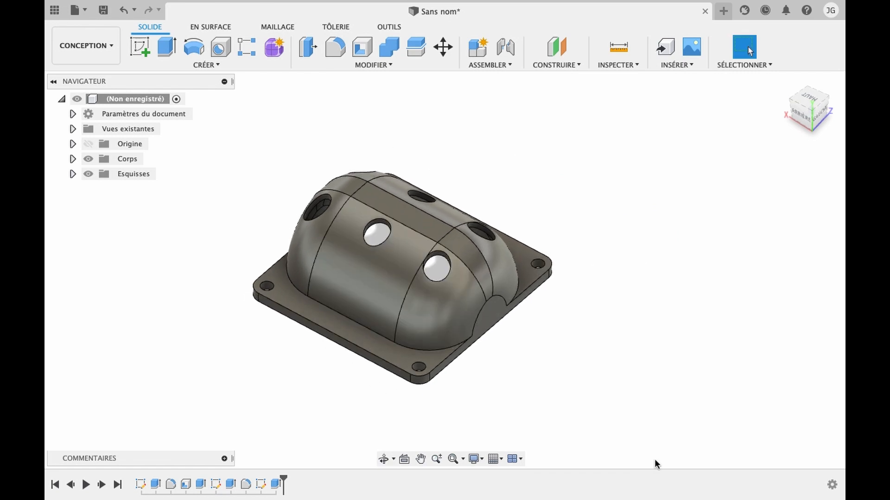
key(a)
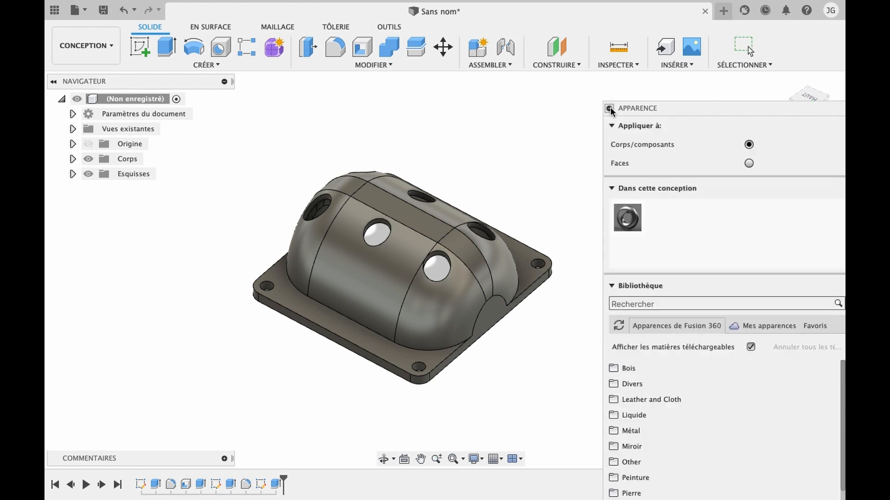
drag(727, 113, 695, 32)
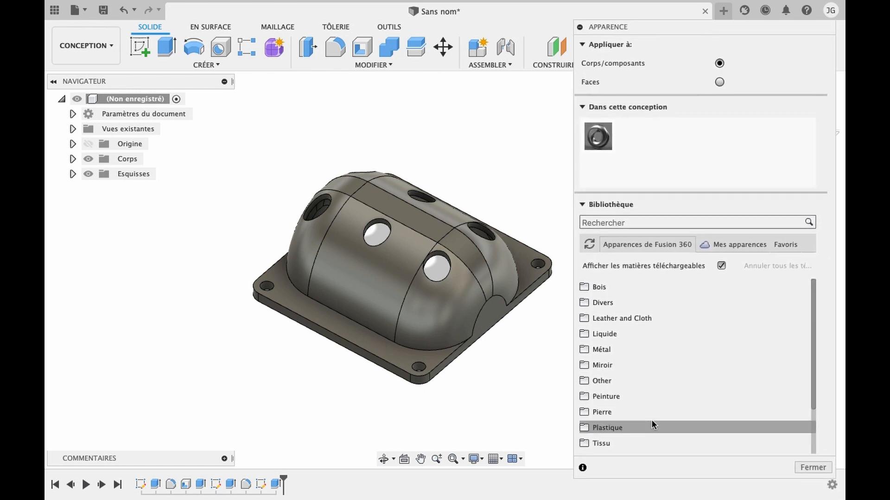
scroll(652, 420, down, 3)
scroll(666, 312, up, 3)
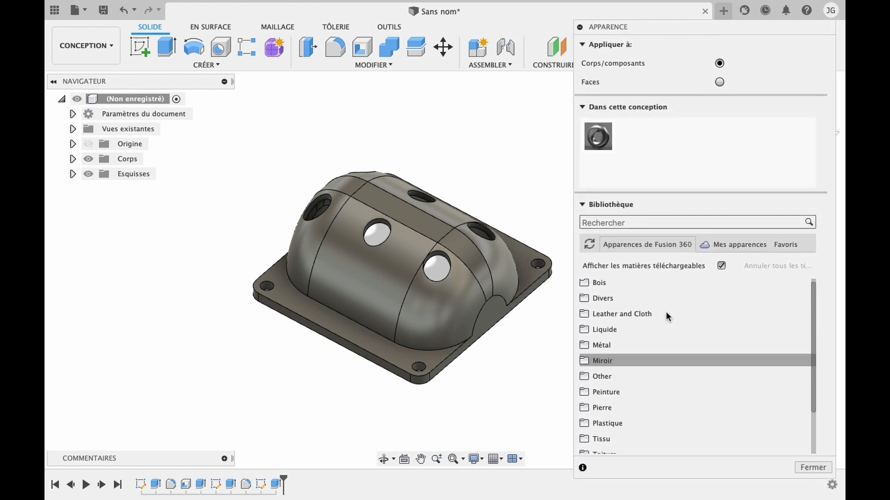
click(589, 350)
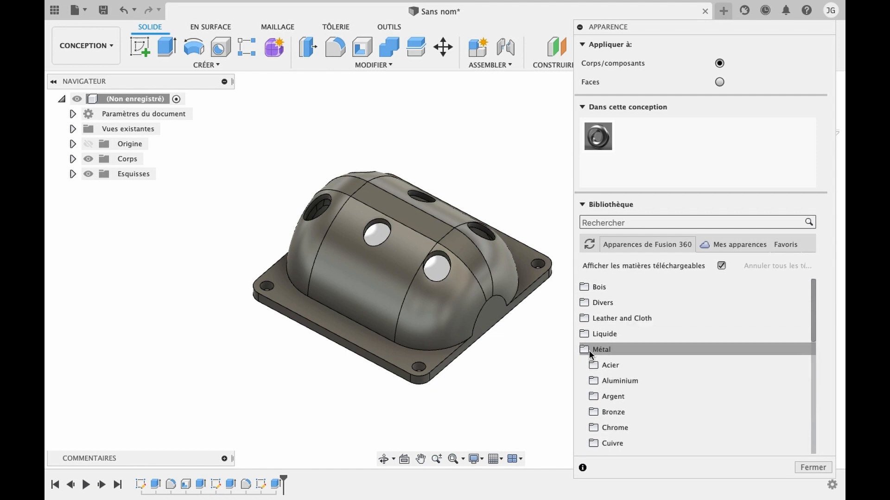
click(619, 437)
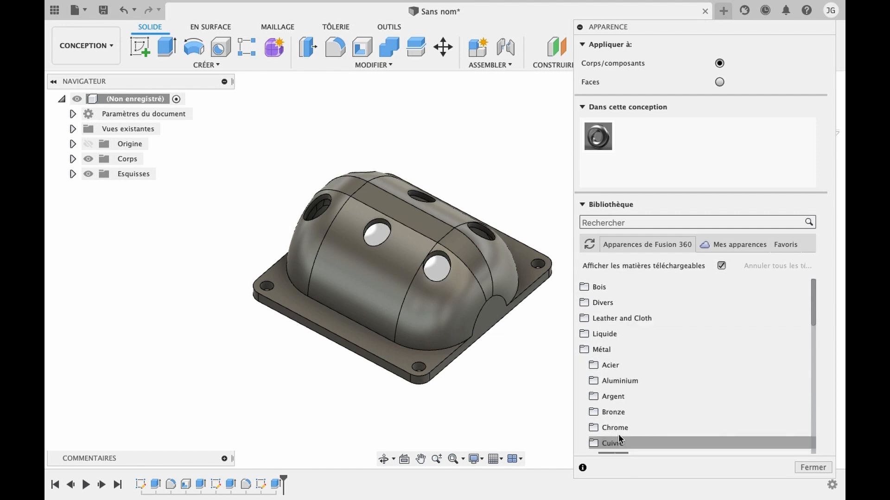
scroll(618, 434, down, 5)
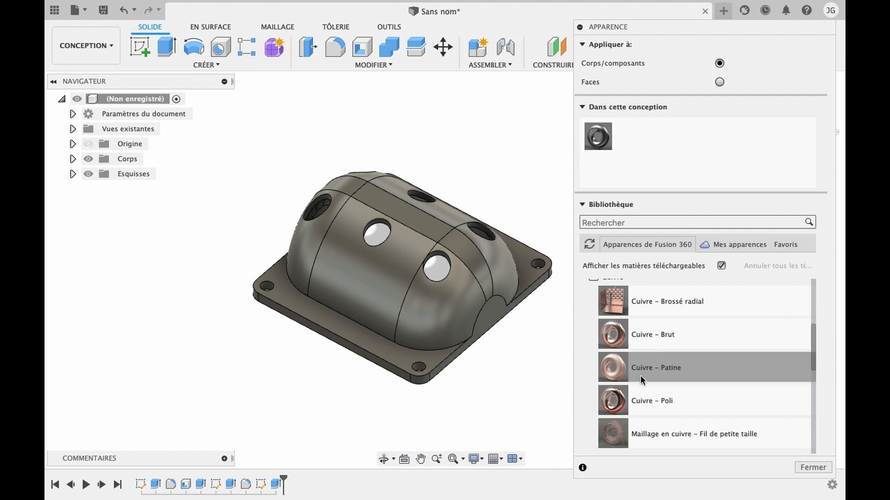
drag(638, 394, 429, 308)
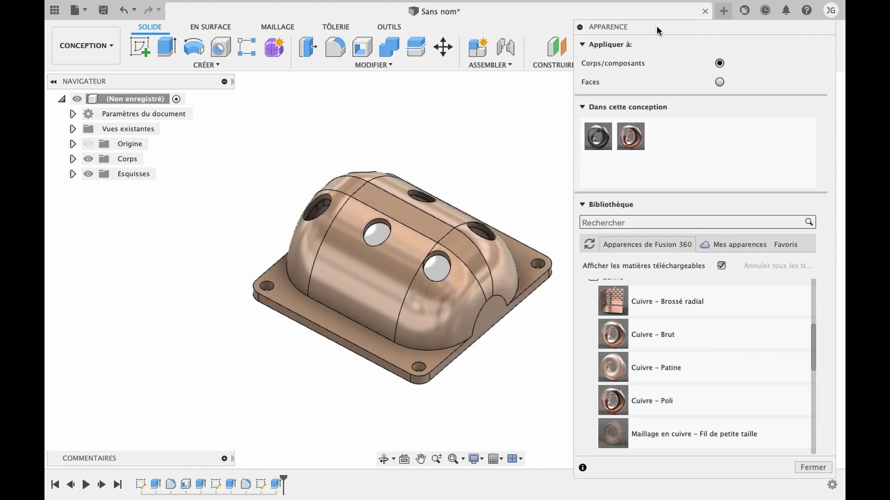
click(580, 28)
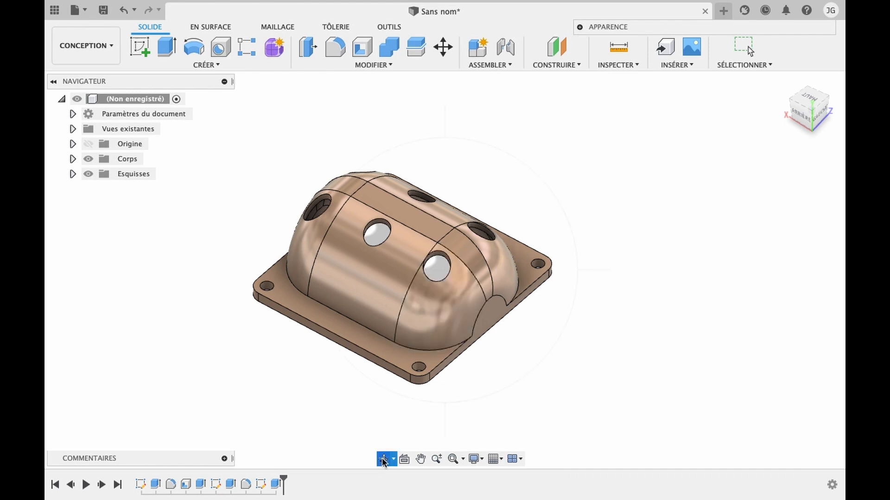